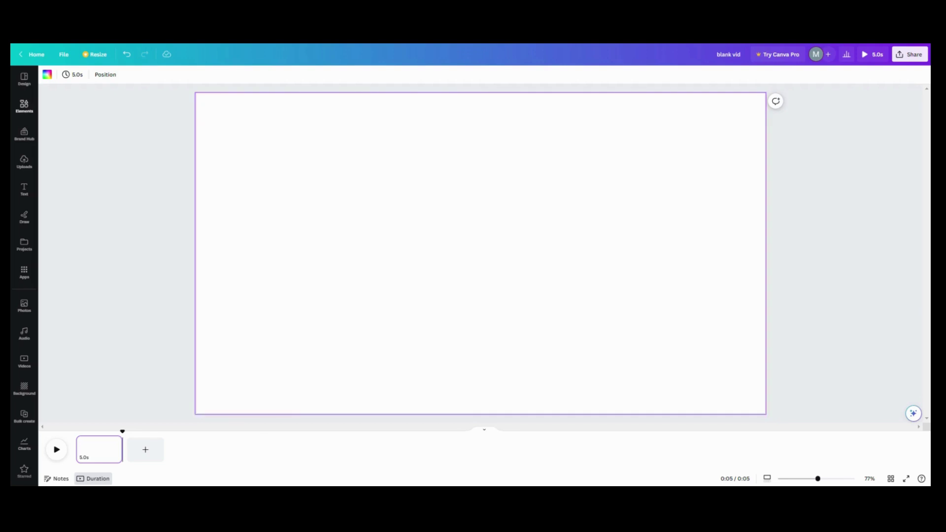
Add the Mauve Paint Brushstroke from recently used elements to the page
click(22, 107)
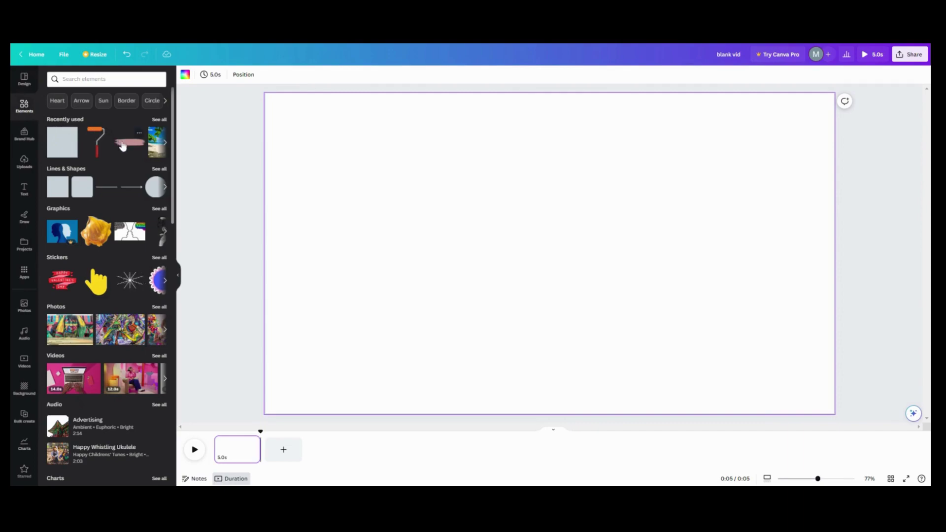
click(159, 119)
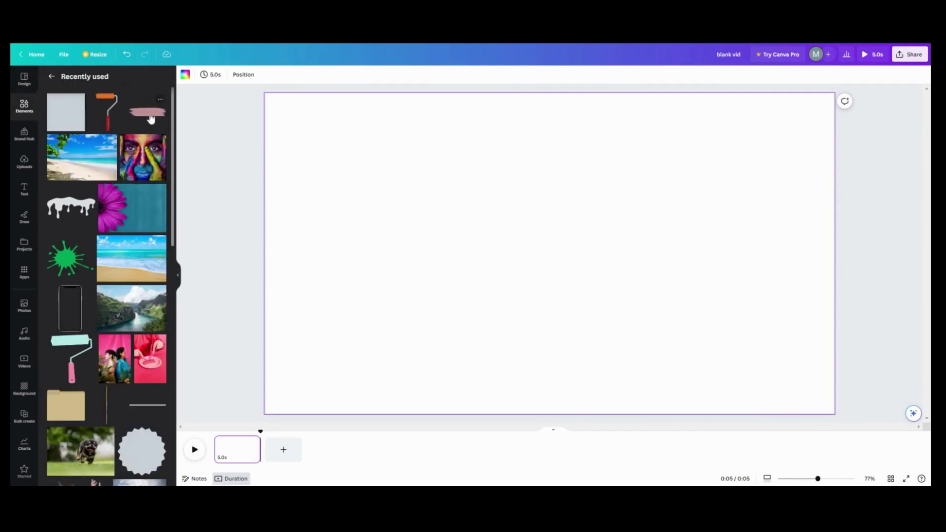
click(160, 102)
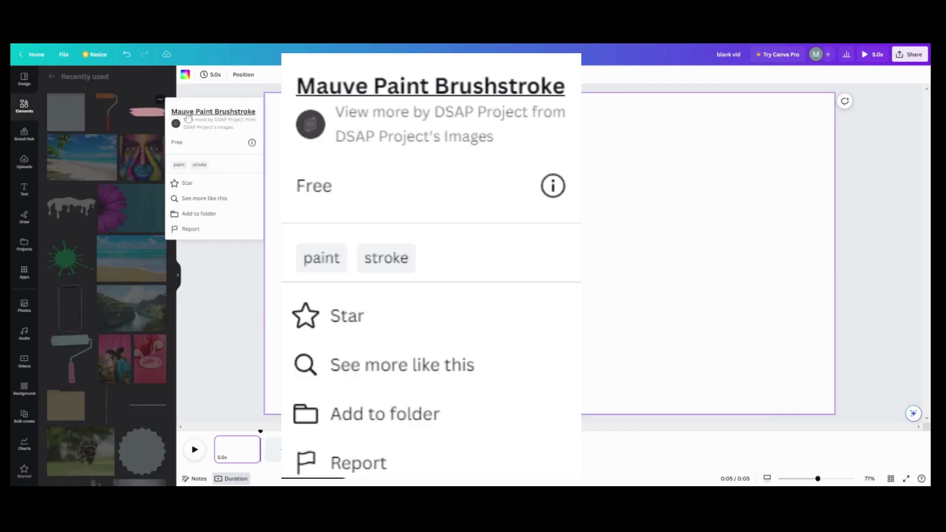
click(157, 116)
click(157, 117)
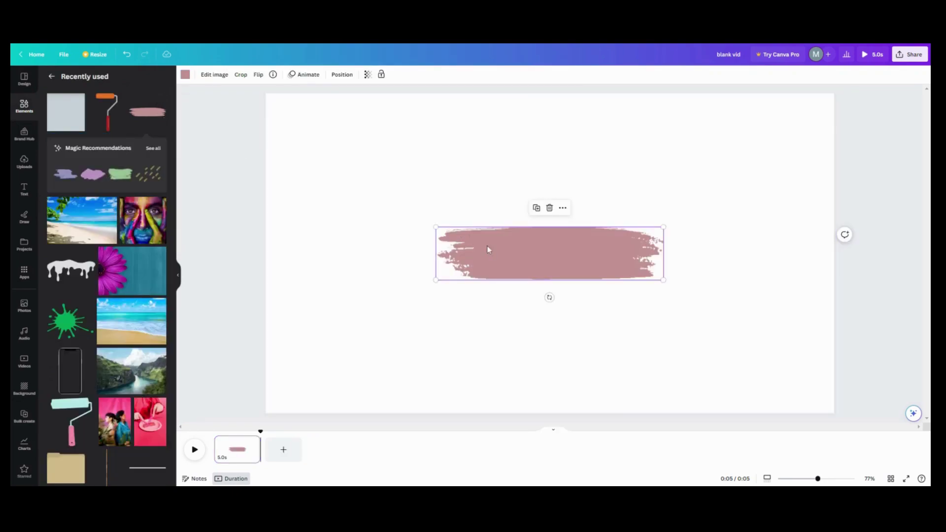
Enlarge the brushstroke across the middle of the page and bring up its colour options
drag(436, 226, 333, 163)
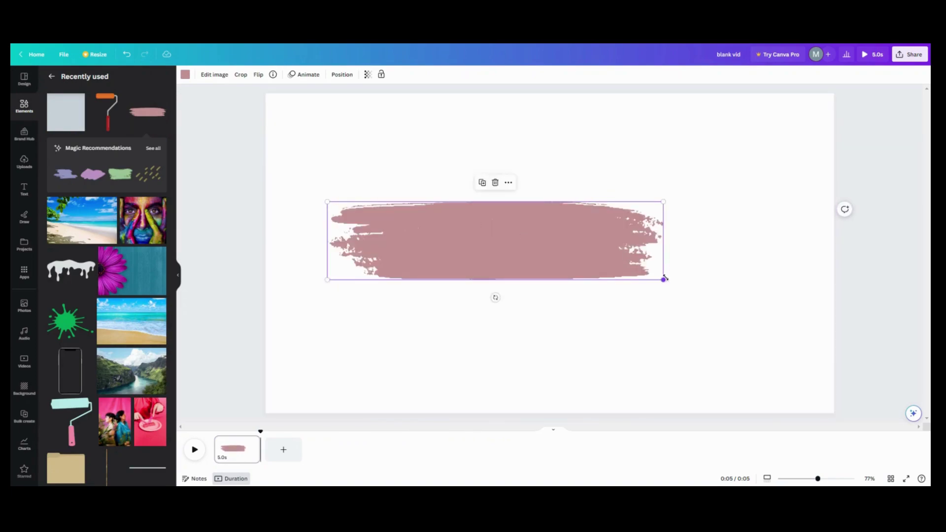
drag(663, 279, 726, 295)
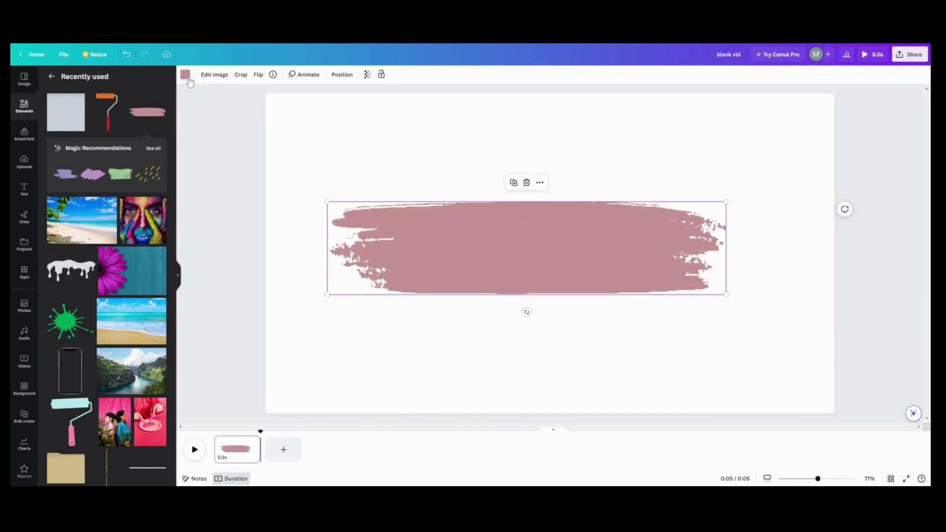
click(185, 74)
click(55, 213)
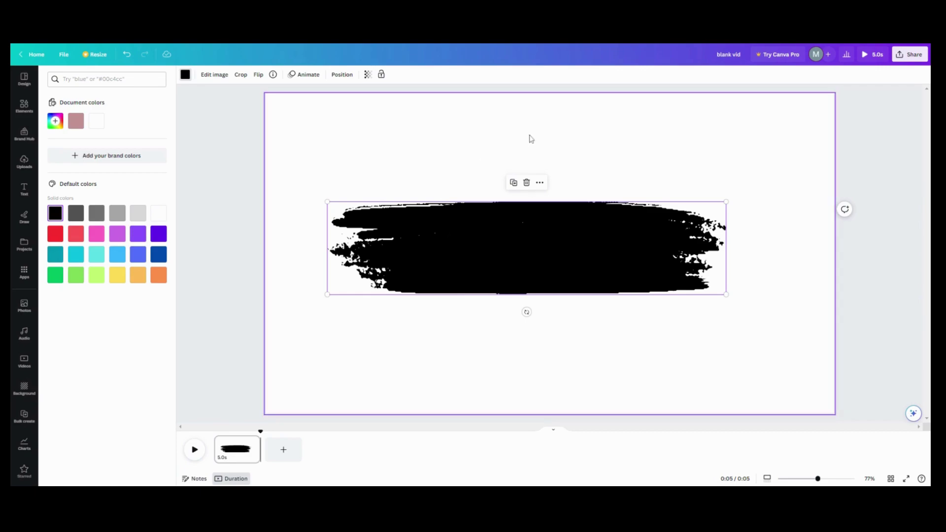
Replace the black brushstroke with the uploaded brush image, cropped top and bottom into a strip
click(526, 182)
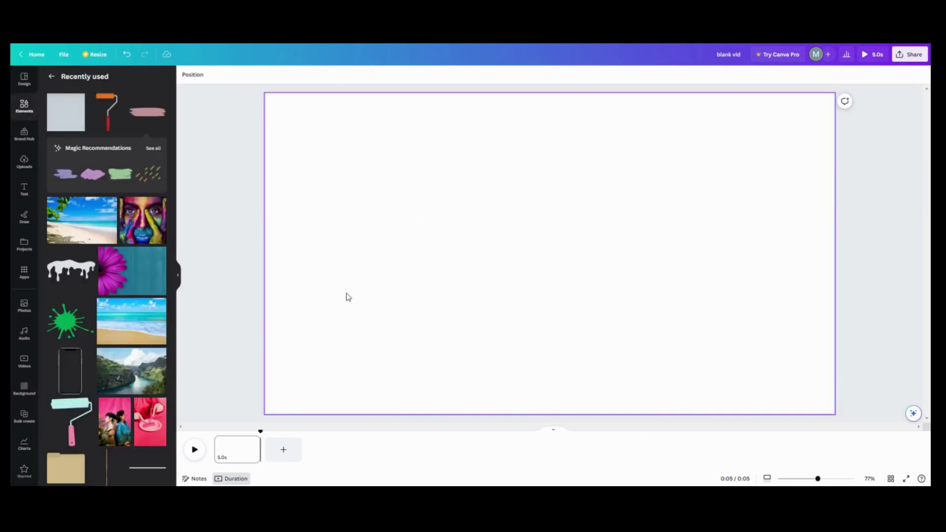
click(20, 168)
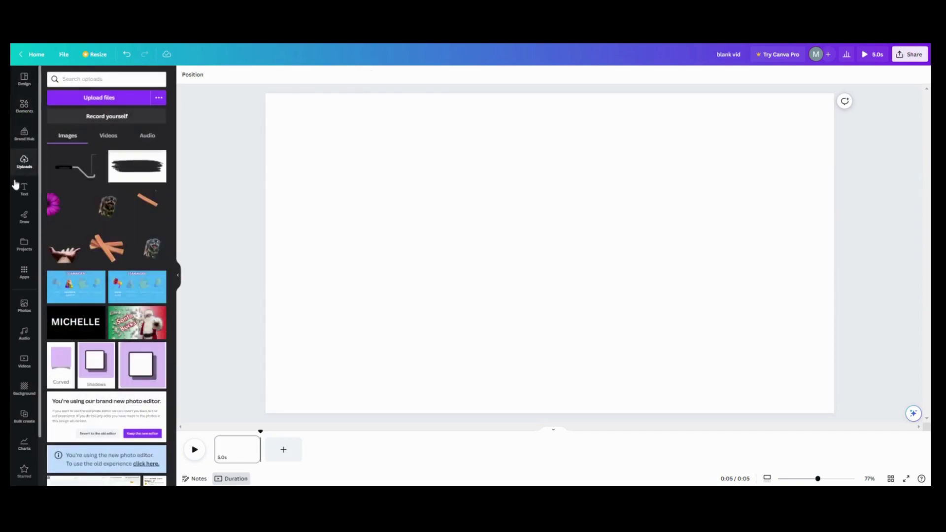
click(124, 178)
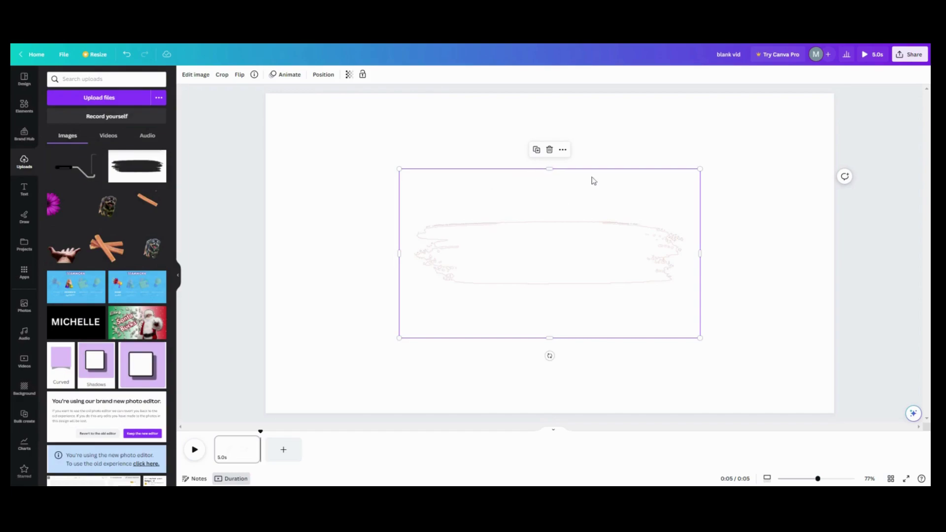
drag(551, 169, 542, 214)
drag(549, 338, 553, 290)
drag(558, 249, 555, 165)
Duplicate the brush strip twice and stack the copies into middle and bottom rows
click(537, 114)
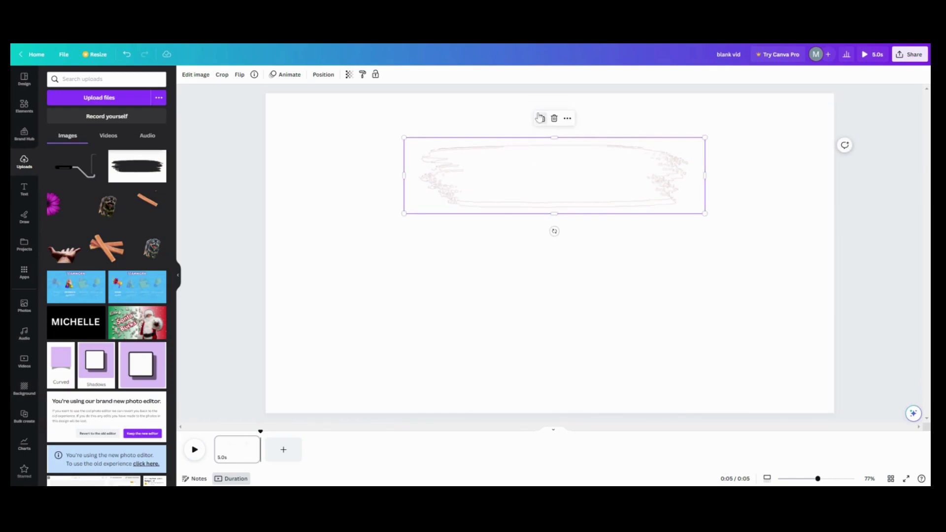
click(539, 120)
mouse_move(515, 190)
mouse_down()
mouse_move(502, 310)
mouse_move(528, 342)
mouse_up()
drag(551, 204, 549, 256)
drag(555, 321, 542, 321)
Select the three brush strips and use Tidy up to align and space them evenly
mouse_move(383, 125)
mouse_down()
mouse_move(437, 197)
mouse_move(512, 345)
mouse_up()
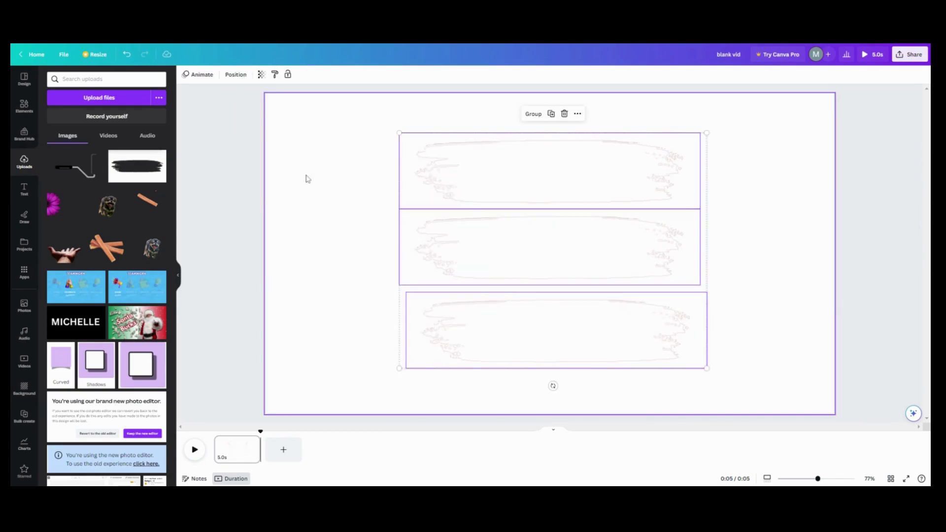
click(236, 74)
click(81, 76)
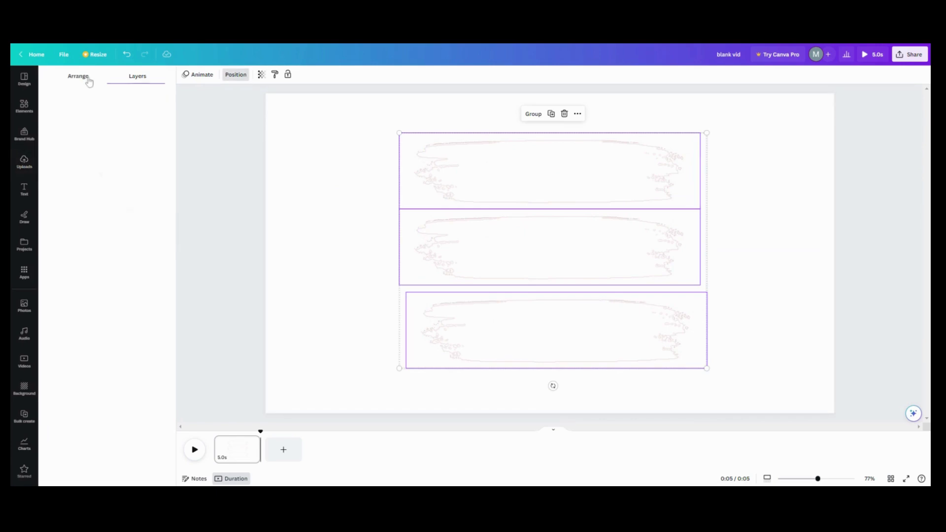
click(64, 225)
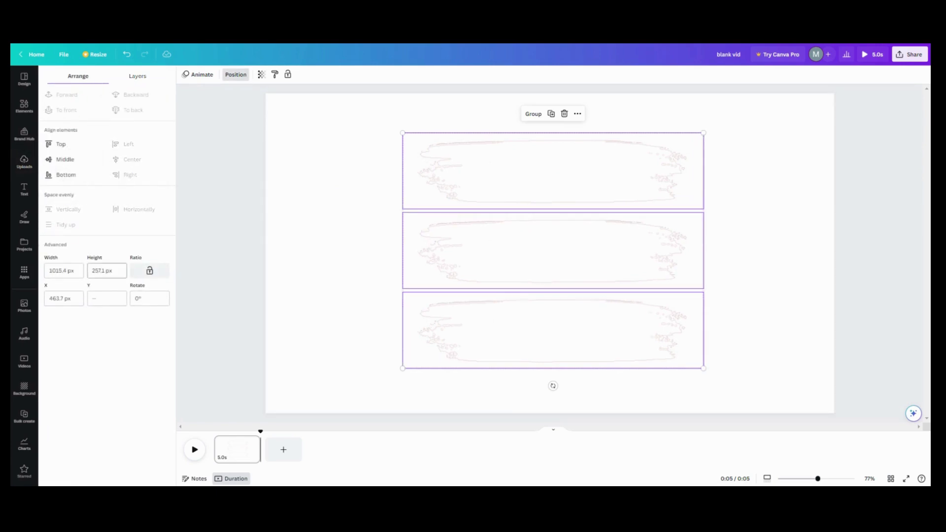
Group the three strips, move them up the page, then ungroup them
click(534, 114)
drag(536, 257, 535, 246)
click(326, 274)
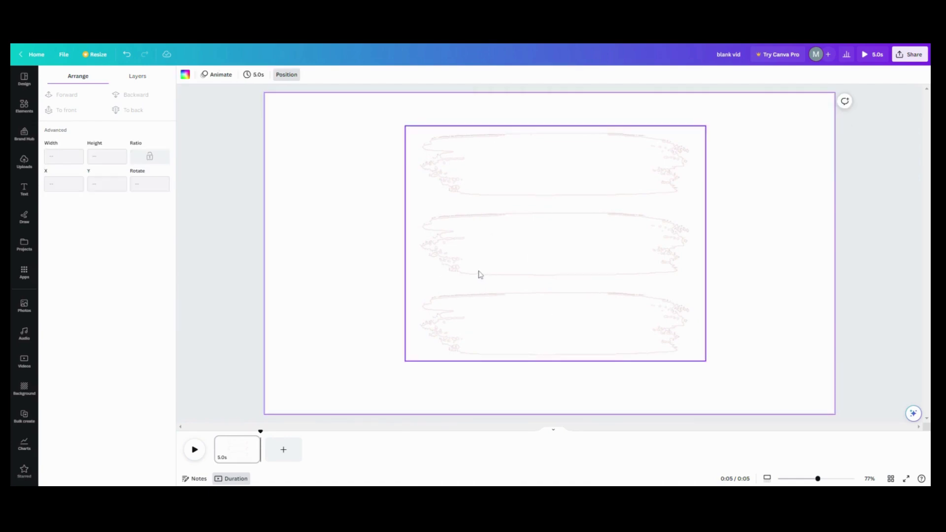
click(522, 177)
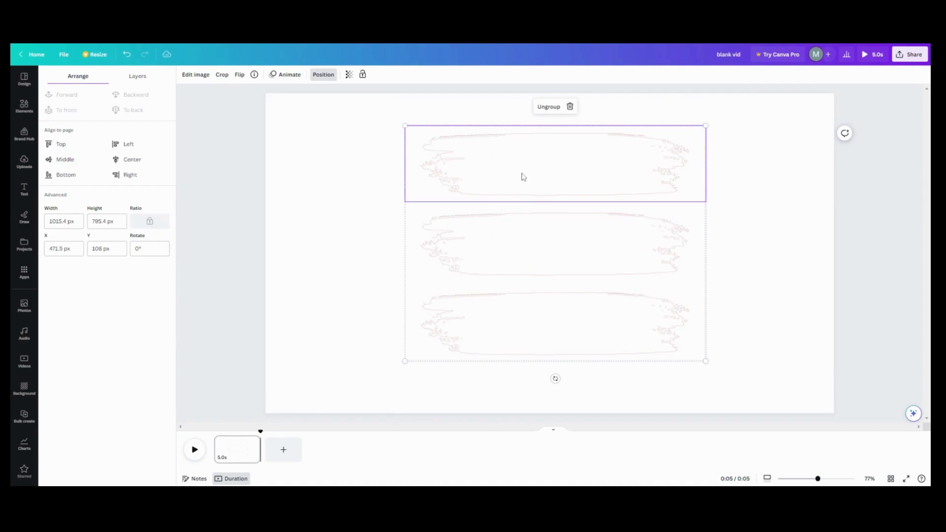
click(544, 108)
click(359, 209)
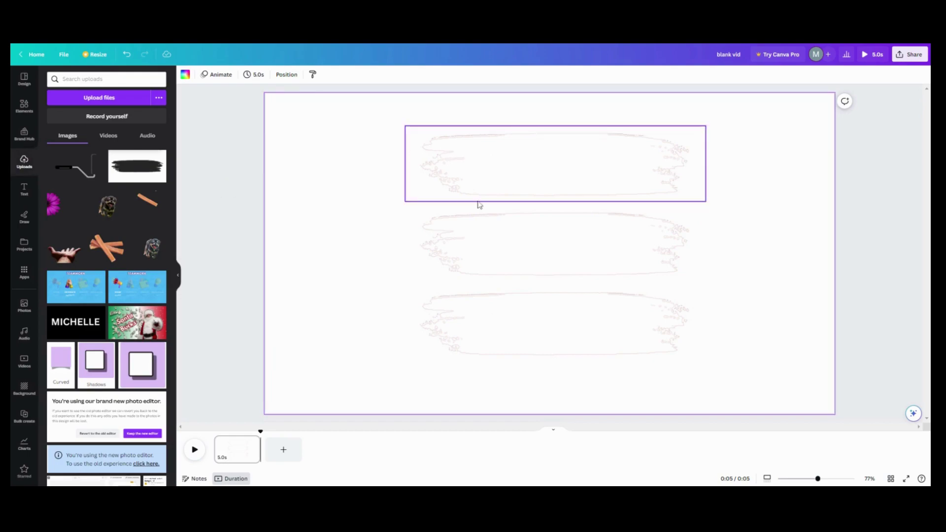
Add the colourful painted-face stock photo, enlarge it, and layer it beneath the brush strips
click(22, 308)
click(62, 144)
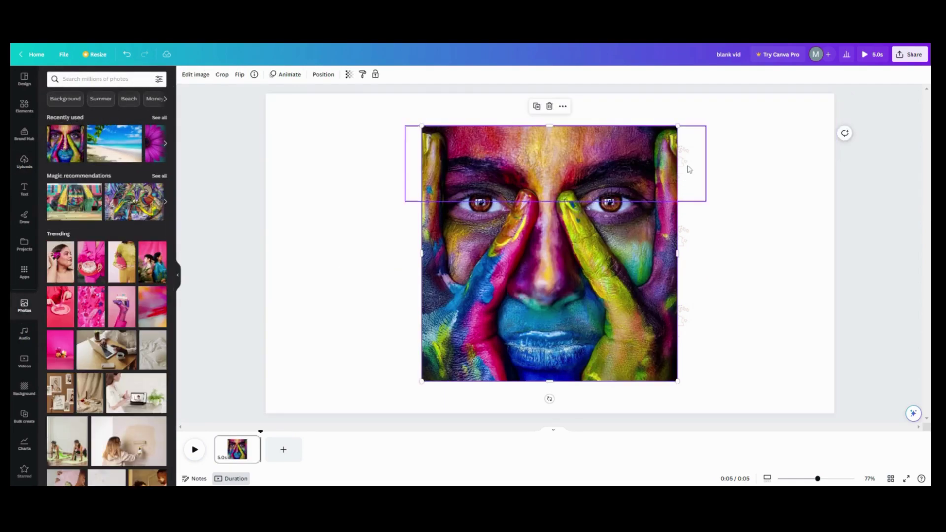
mouse_move(683, 125)
mouse_down()
mouse_move(703, 120)
mouse_move(692, 114)
mouse_up()
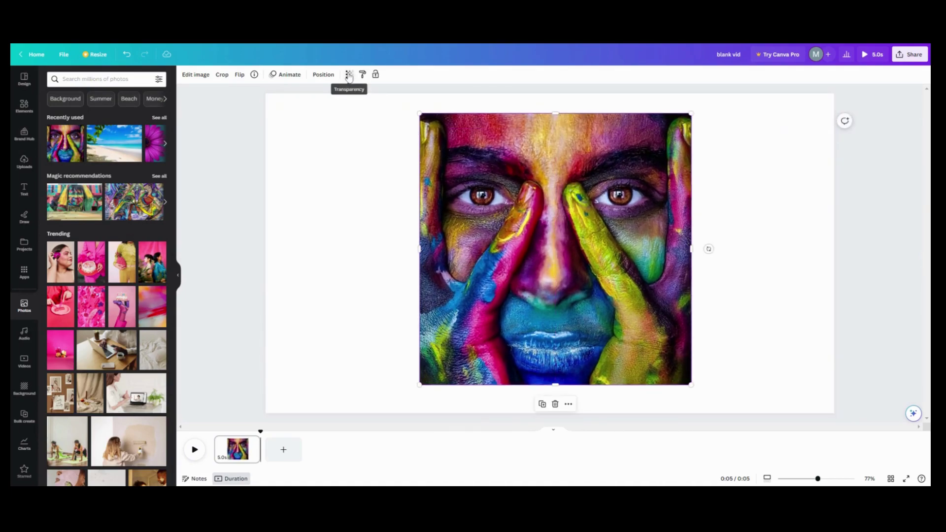
click(323, 75)
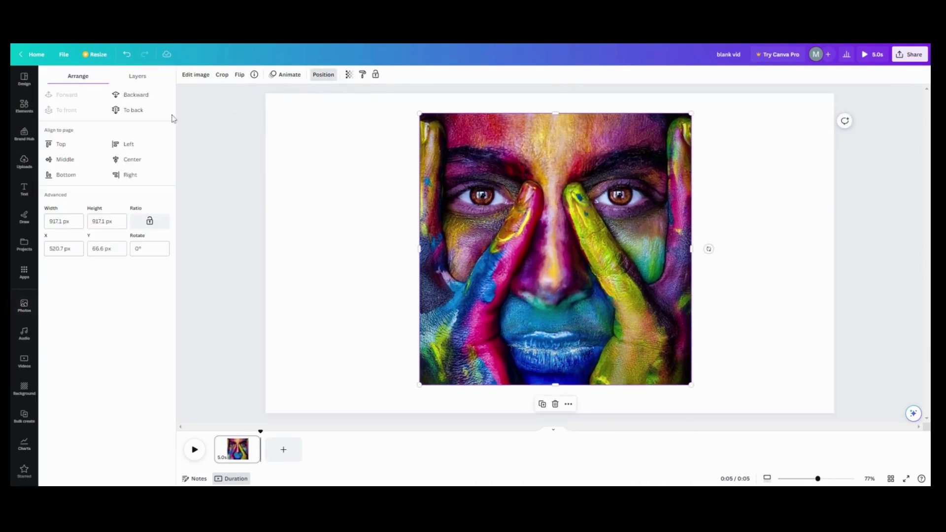
click(131, 78)
drag(106, 124, 111, 196)
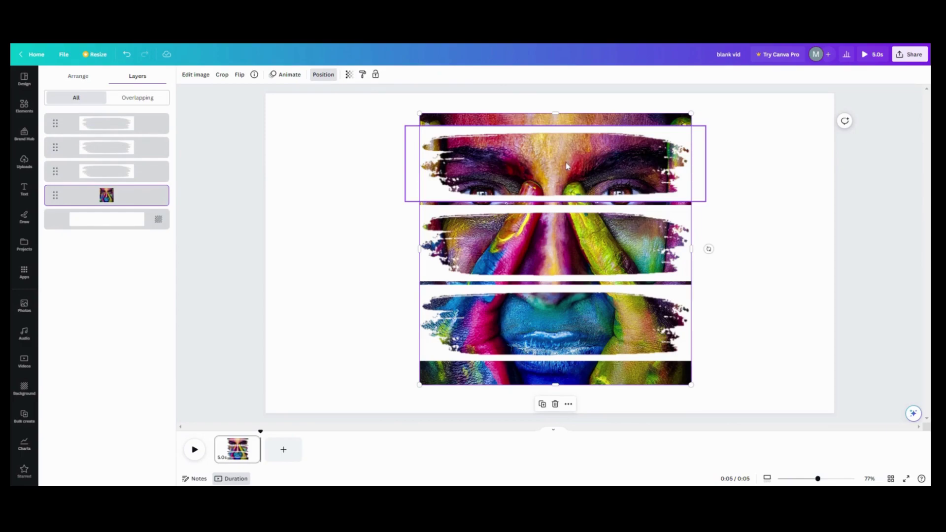
Move the face photo up, trim its top, and lengthen the top eyes strip downward
drag(566, 166, 569, 138)
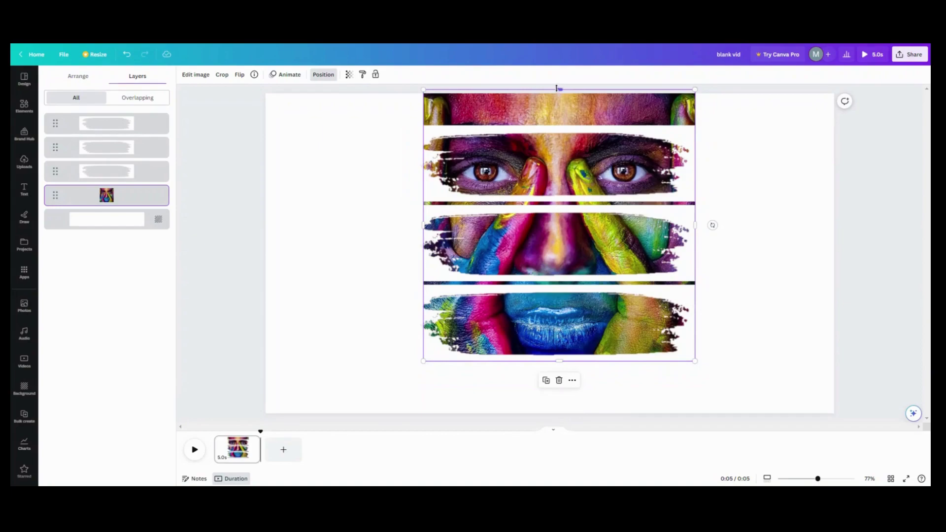
drag(560, 91, 554, 129)
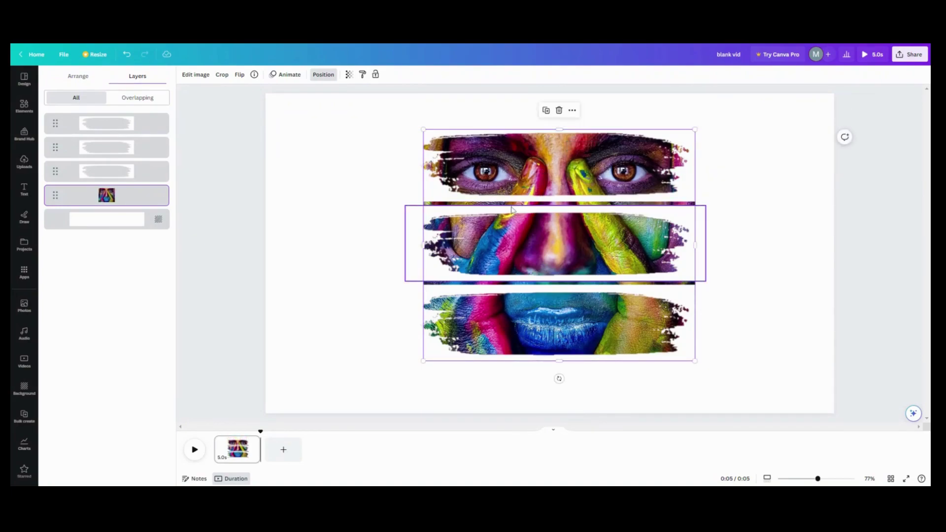
click(554, 201)
drag(554, 201, 552, 208)
Extend the bottom lips strip slightly upward to frame the lips
click(549, 296)
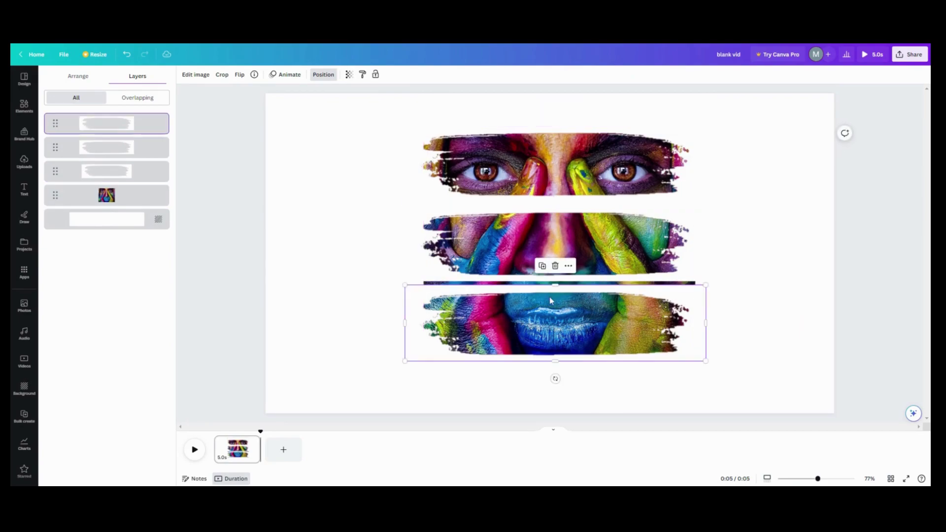
drag(554, 283, 555, 276)
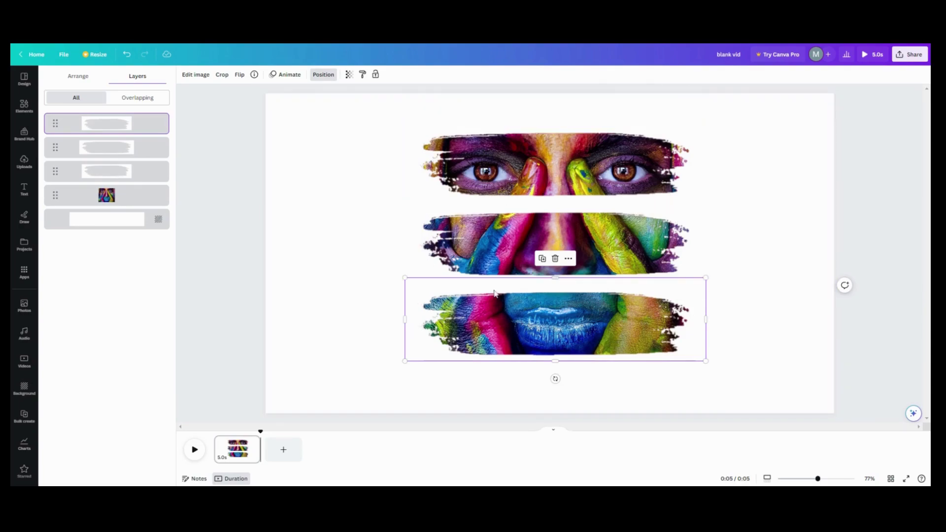
click(356, 239)
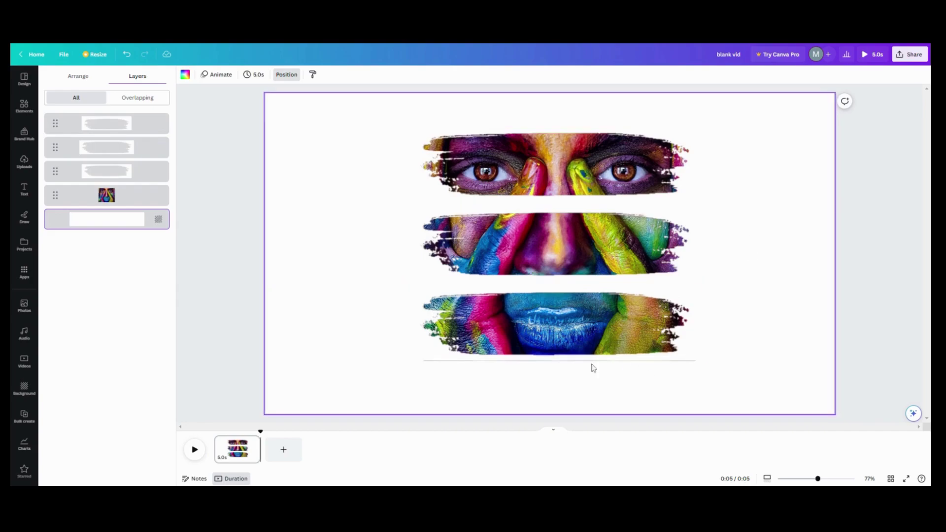
click(554, 362)
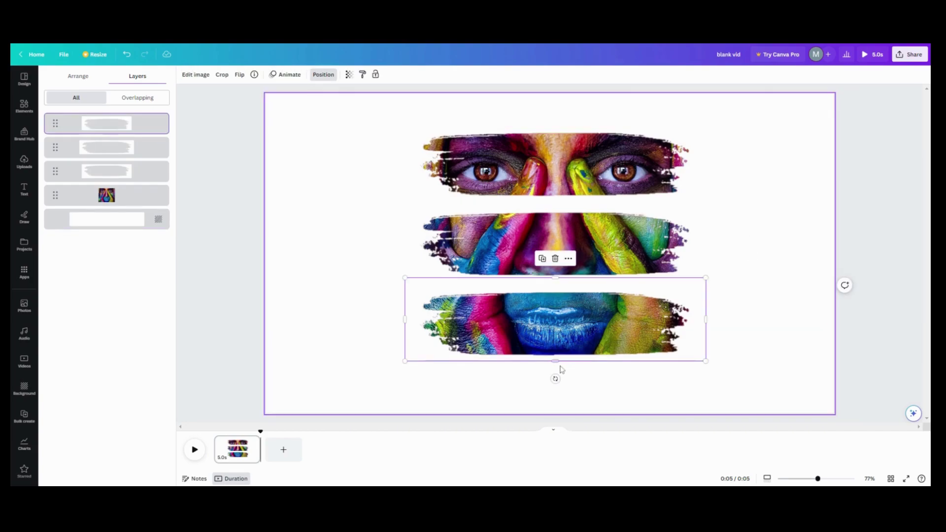
click(532, 389)
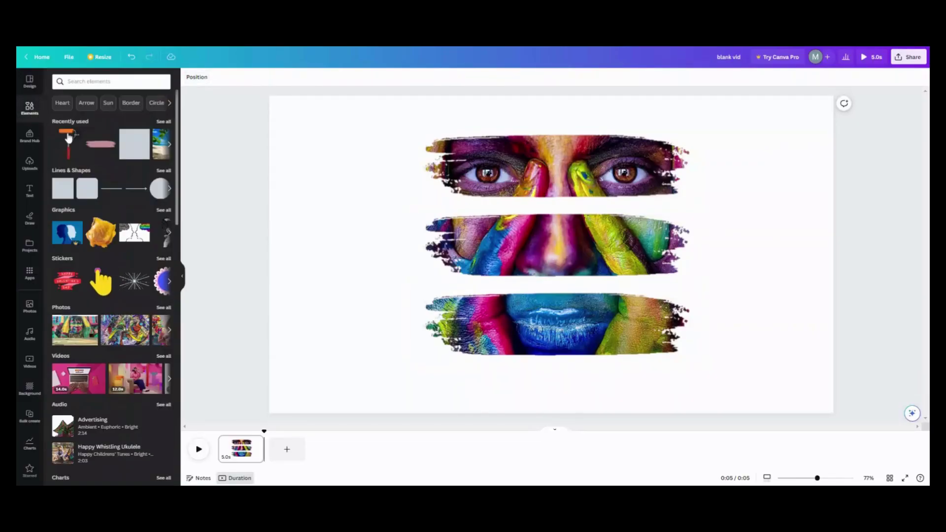
Add the Paint roller graphic and move it to the left side of the page
click(76, 134)
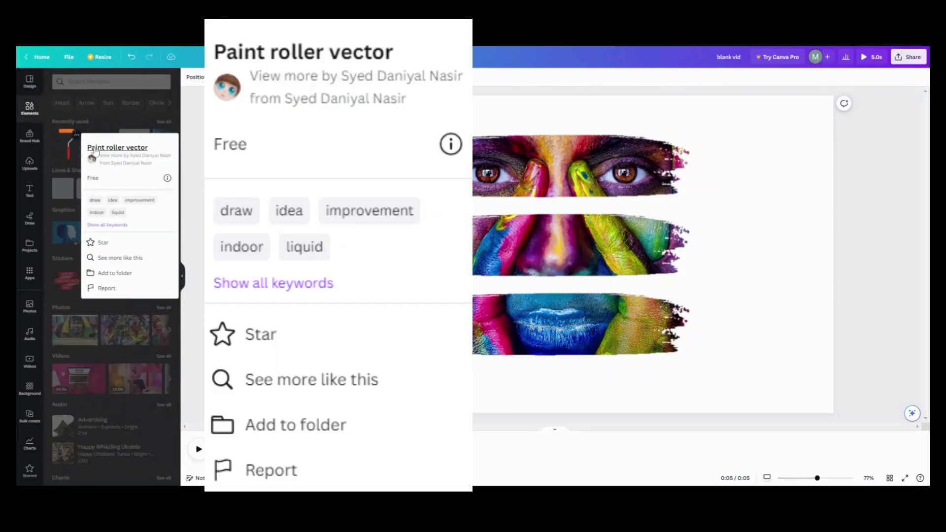
click(70, 156)
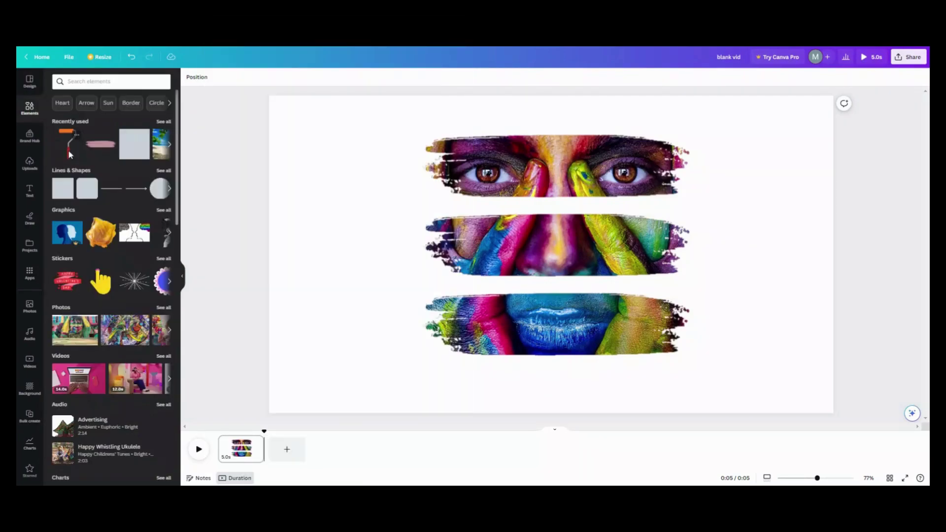
click(70, 148)
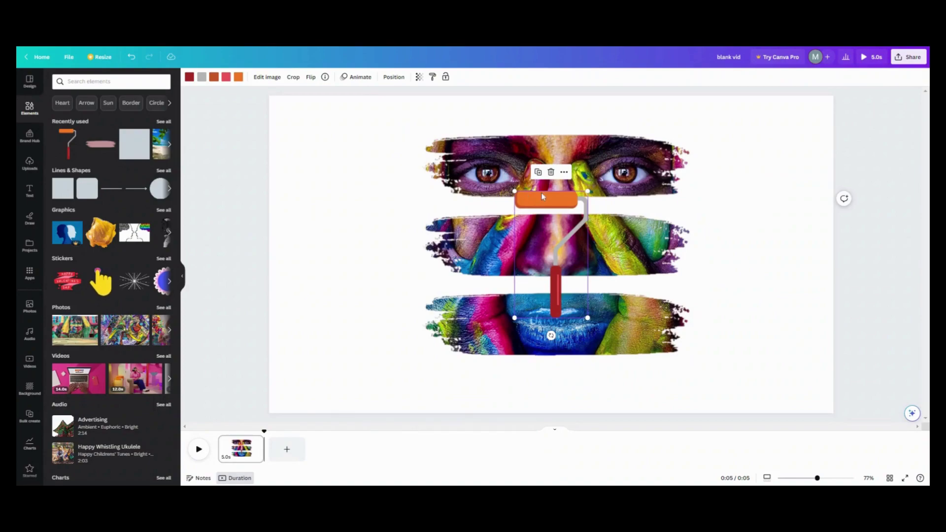
drag(542, 196, 336, 186)
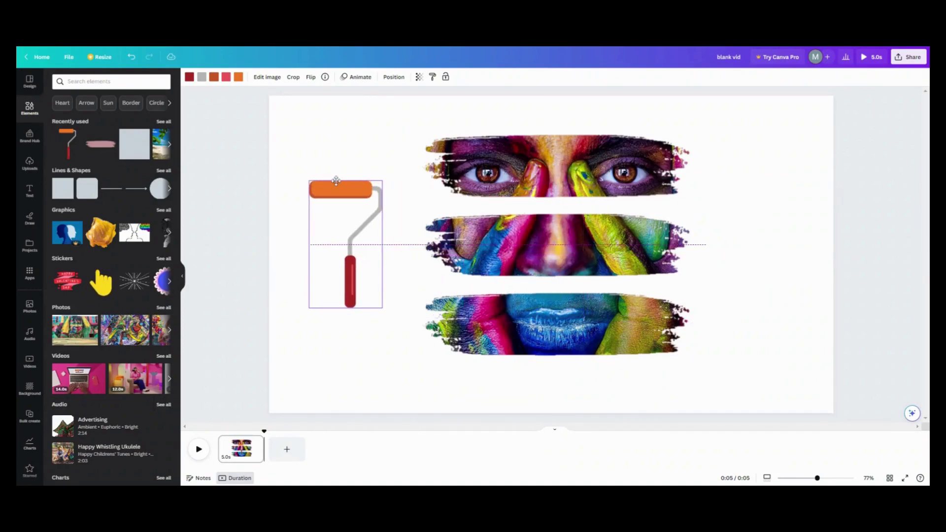
Recolour the roller's top dark purple, its trim olive, and its handle near-black
click(239, 77)
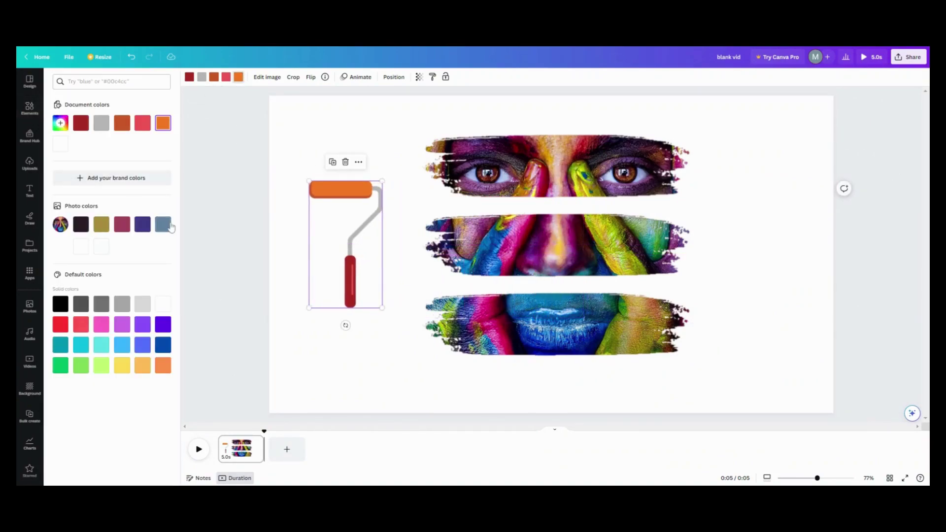
click(142, 224)
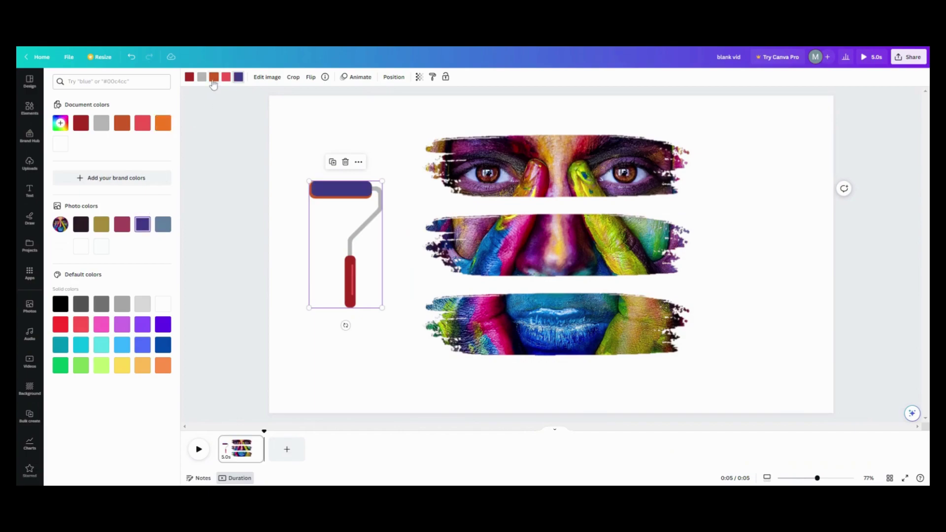
click(213, 79)
click(102, 224)
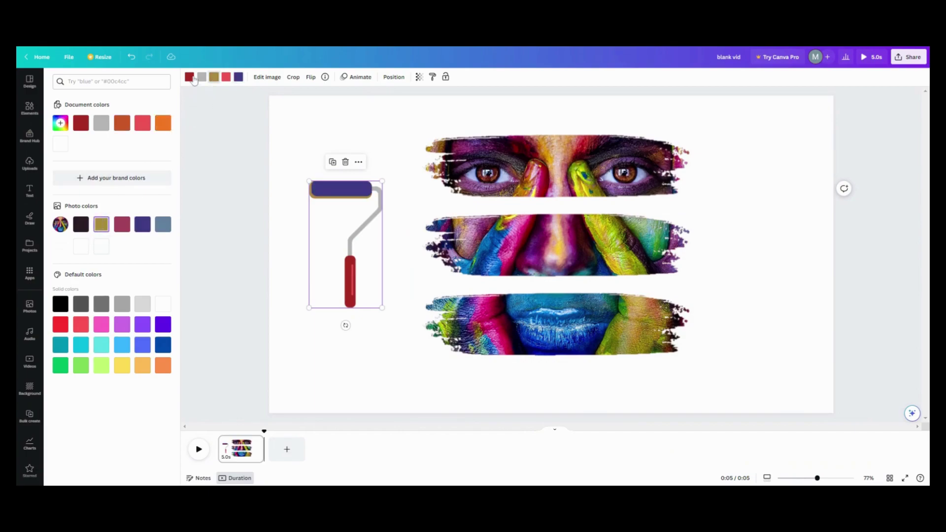
click(192, 79)
click(80, 224)
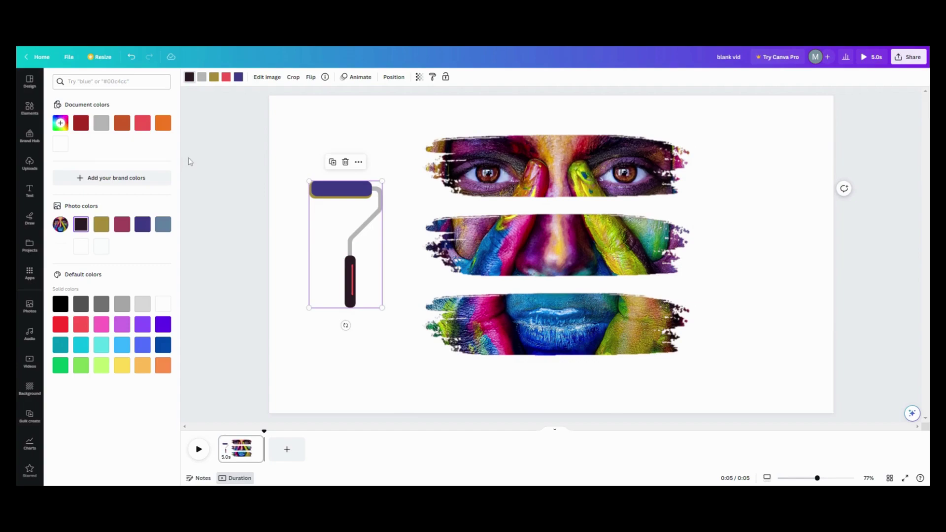
click(226, 82)
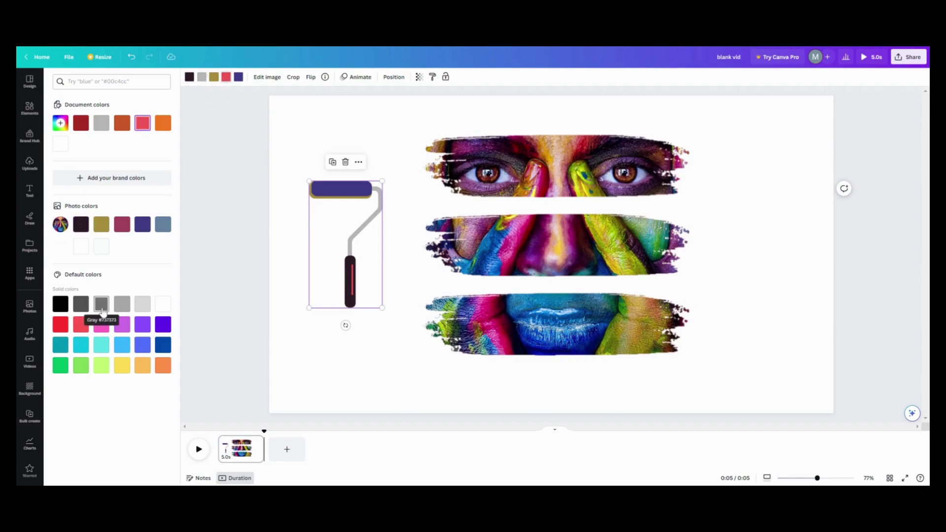
click(329, 323)
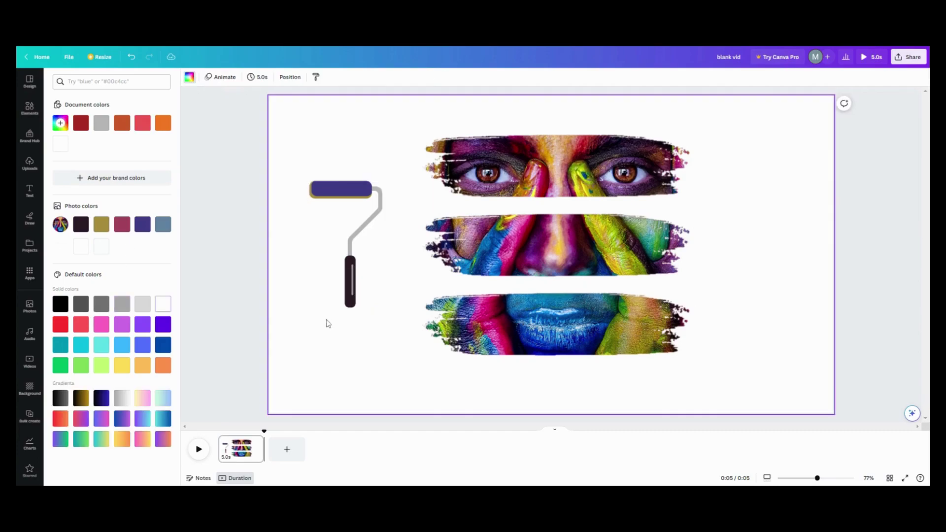
mouse_move(298, 170)
mouse_down()
mouse_move(371, 289)
mouse_move(367, 282)
mouse_up()
click(332, 236)
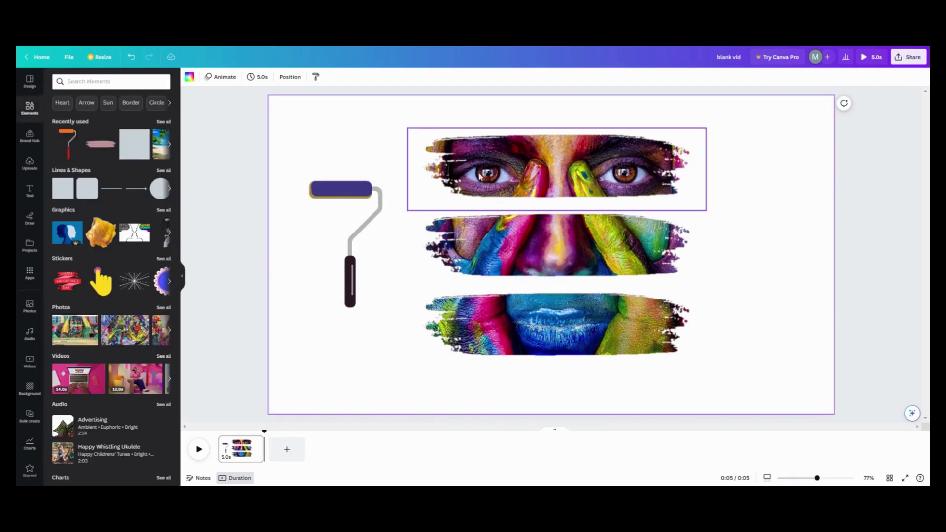
Add a square, resize it into a wide strip-sized rectangle, and fill it white
click(130, 146)
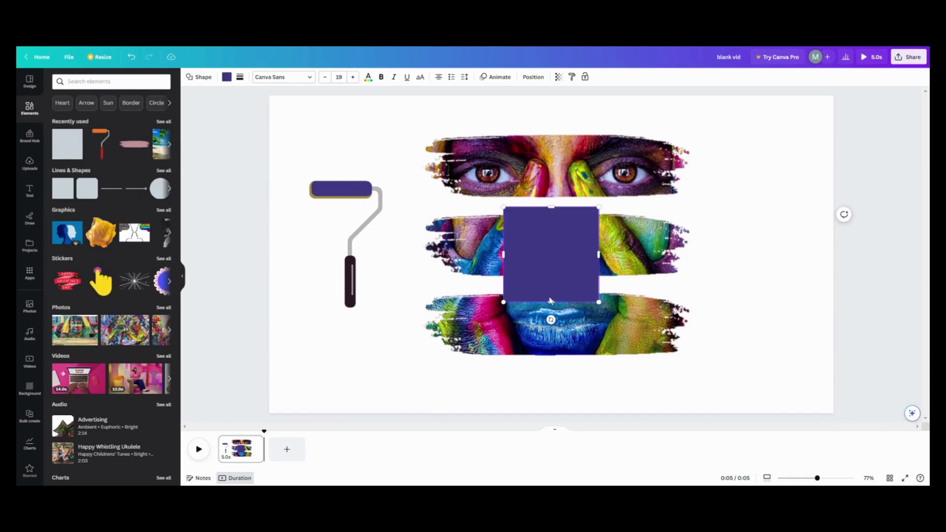
drag(549, 301, 478, 146)
drag(456, 180, 456, 200)
drag(504, 165, 703, 167)
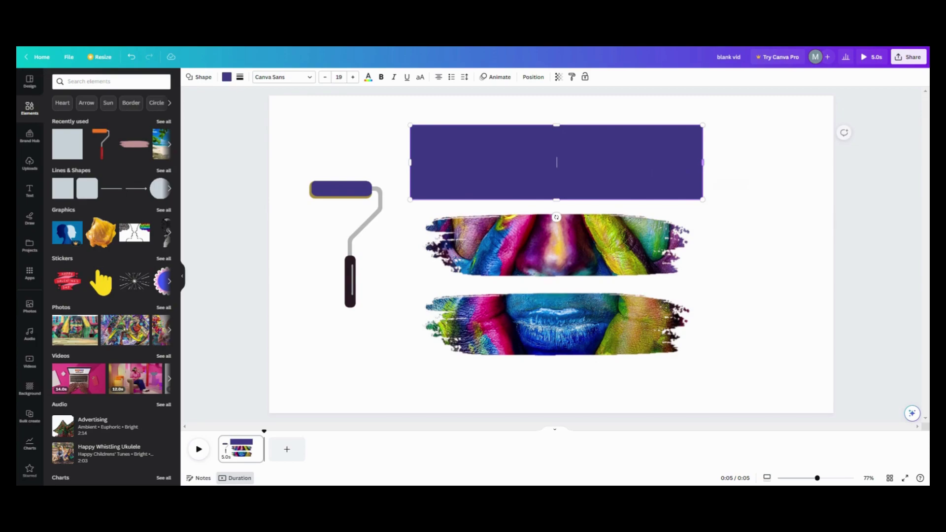
click(226, 77)
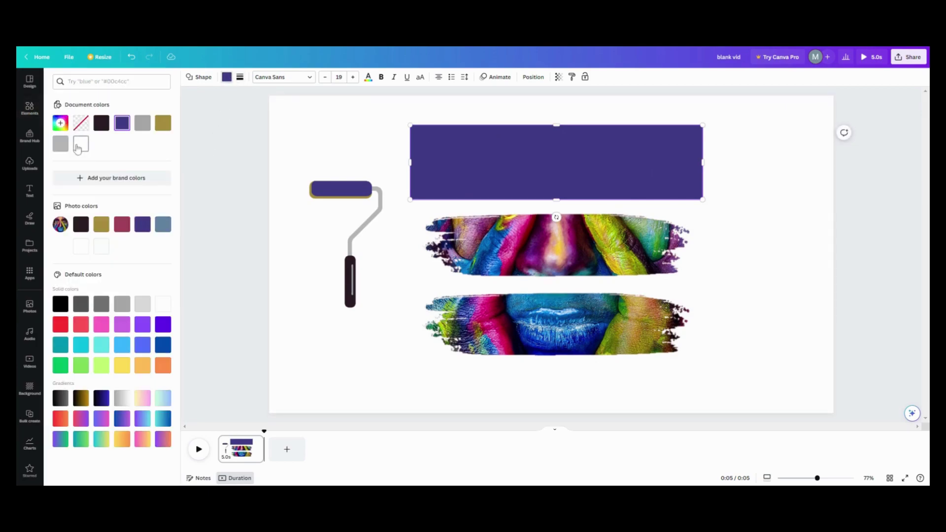
click(80, 143)
Position white rectangle copies over the middle and bottom face strips
click(331, 139)
click(452, 168)
drag(534, 156, 528, 238)
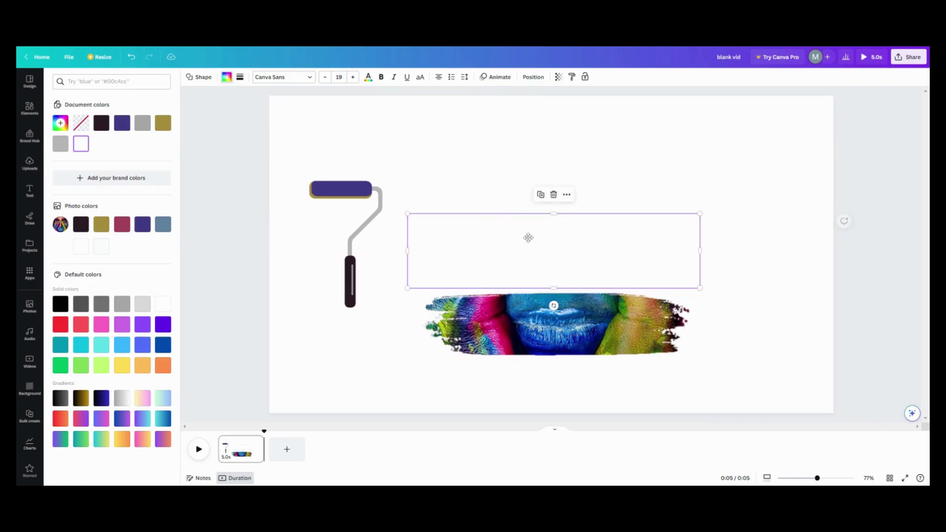
click(540, 194)
drag(539, 218, 544, 314)
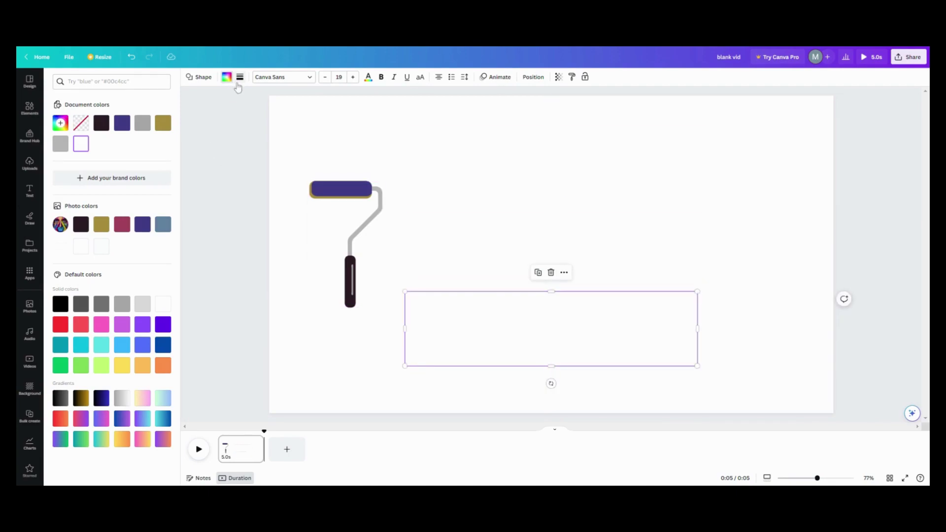
click(350, 280)
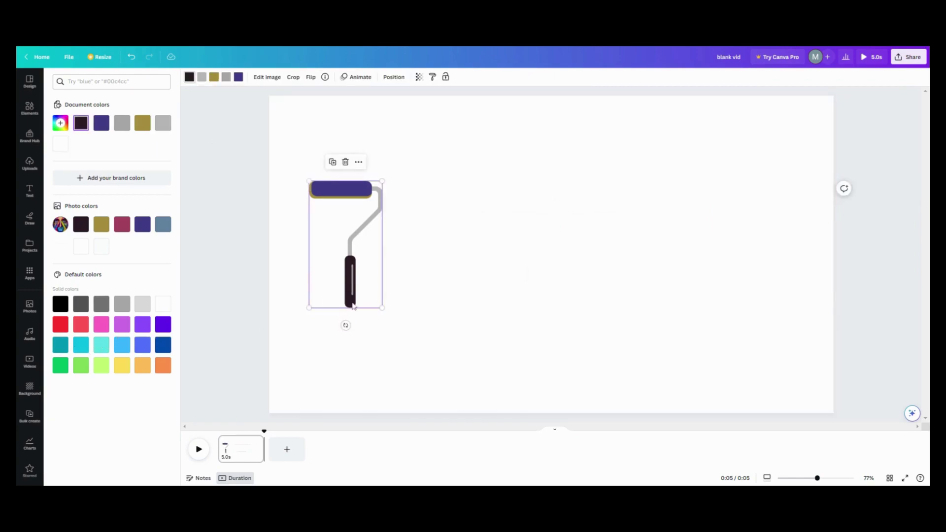
Rotate the paint roller 90 degrees and move its layer to the top
mouse_move(345, 325)
mouse_down()
mouse_move(275, 269)
mouse_move(283, 245)
mouse_up()
click(393, 77)
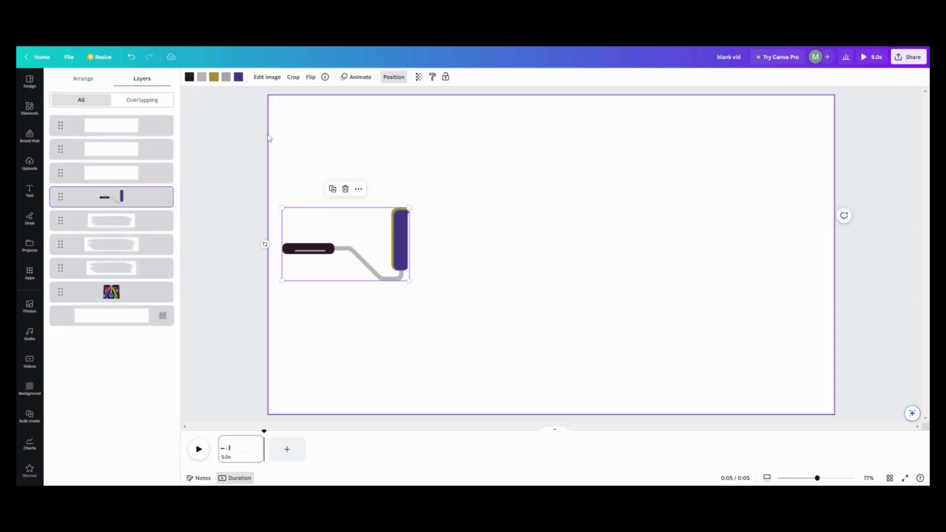
drag(102, 196, 104, 122)
Place the roller at the top strip's right end and group it with that white cover
drag(333, 270, 609, 187)
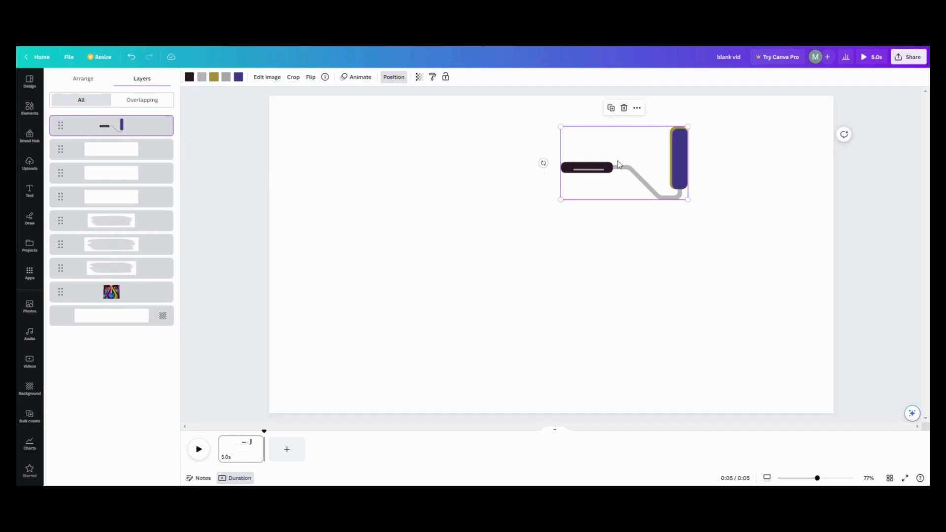
drag(620, 164, 644, 165)
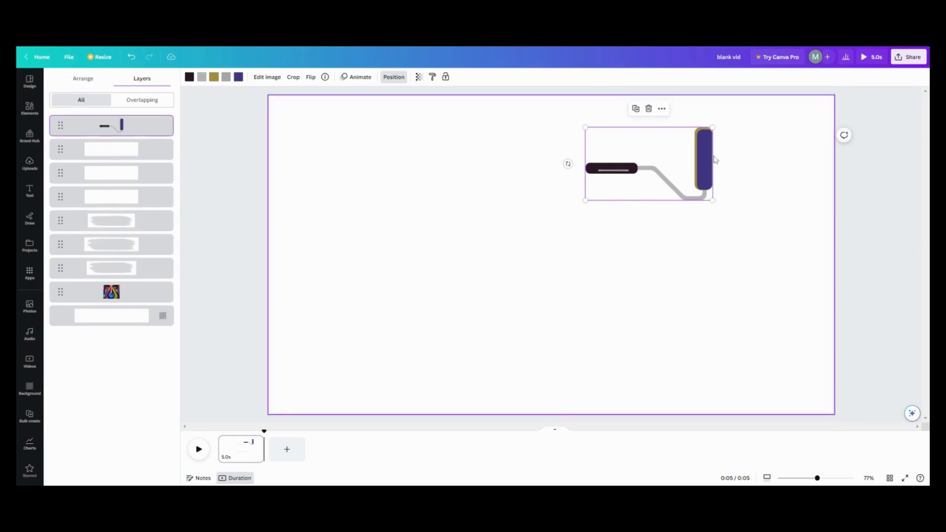
drag(710, 163, 711, 162)
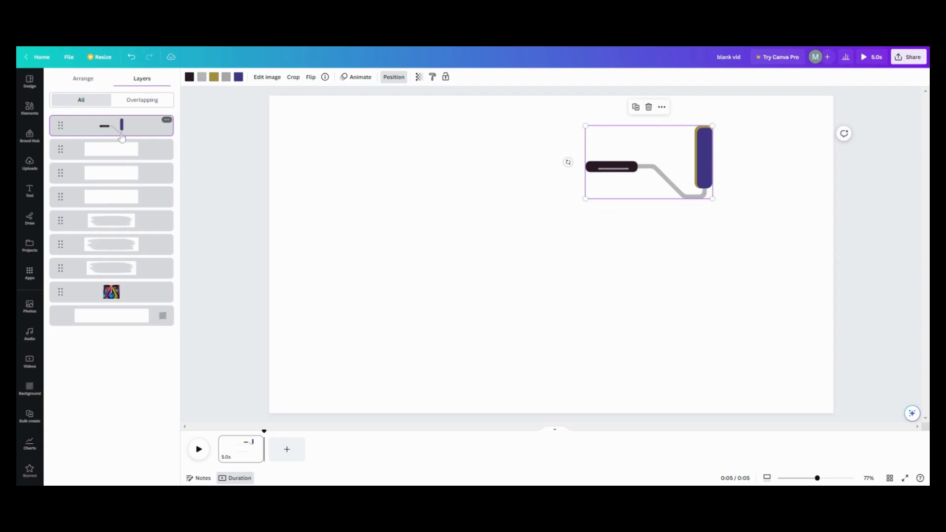
shift+click(116, 197)
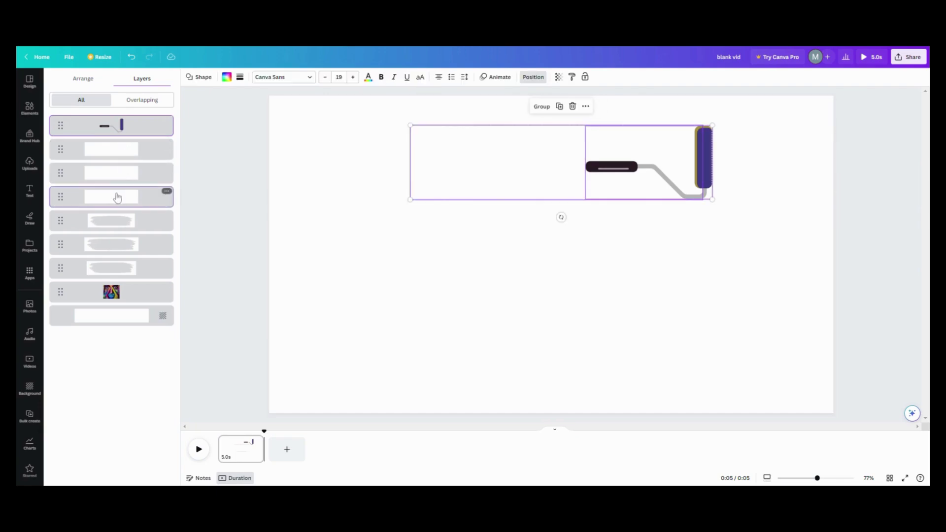
click(541, 107)
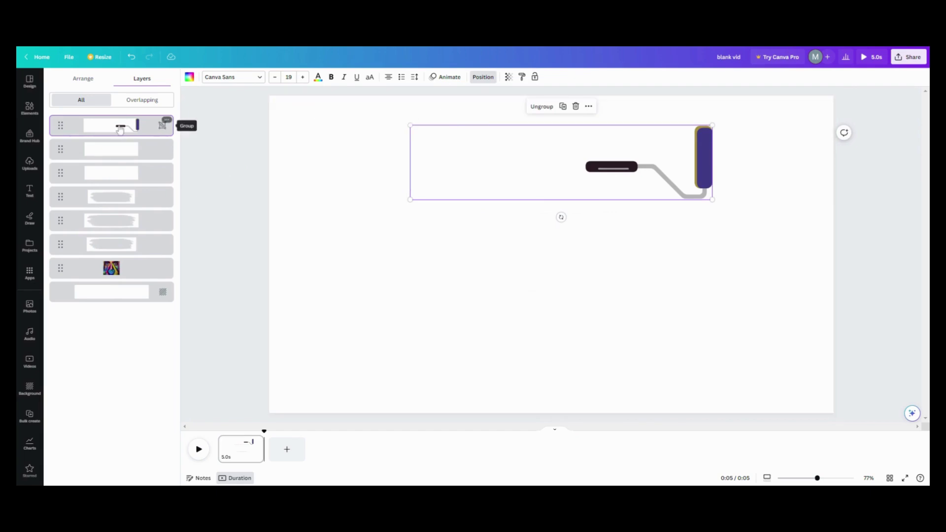
Record a Steady custom motion path sweeping the roller group leftward across the page
click(440, 83)
click(142, 120)
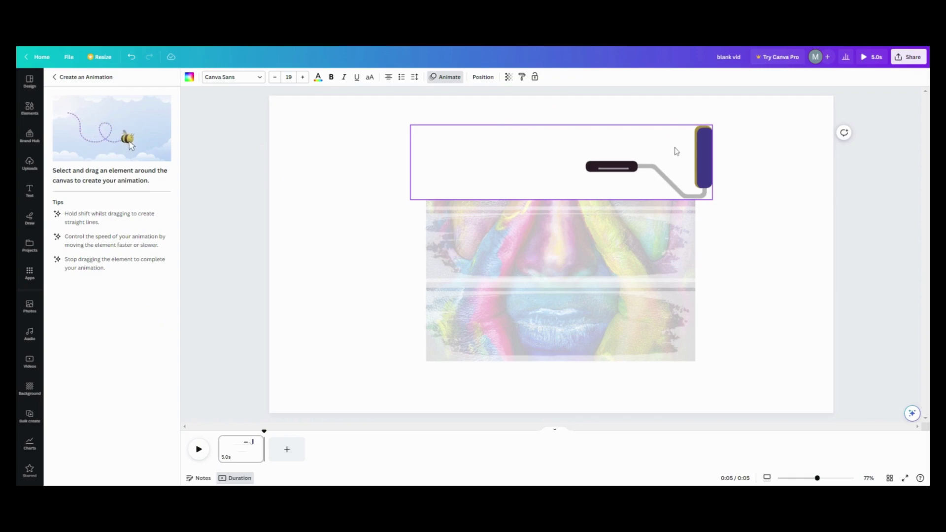
drag(676, 151, 378, 162)
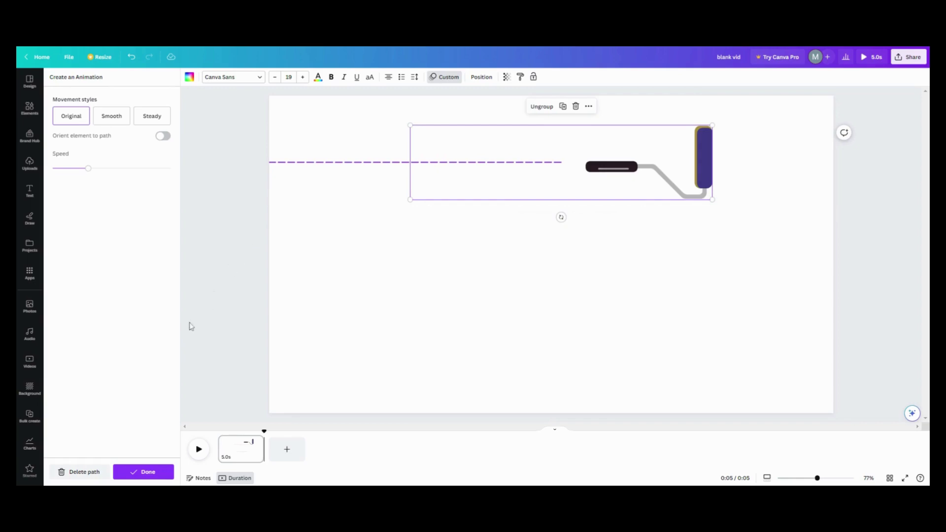
click(150, 118)
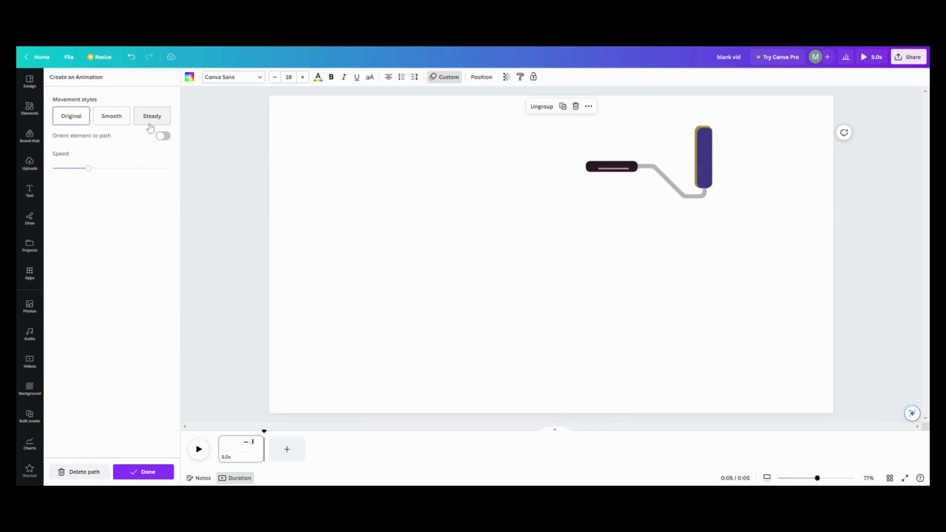
click(142, 473)
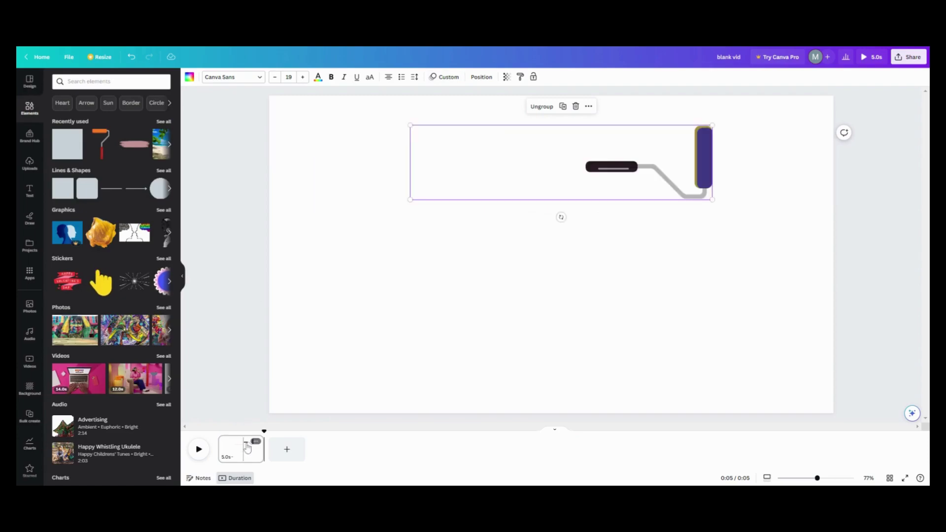
Duplicate page 1 and ungroup the roller from its white cover on the new page
click(256, 443)
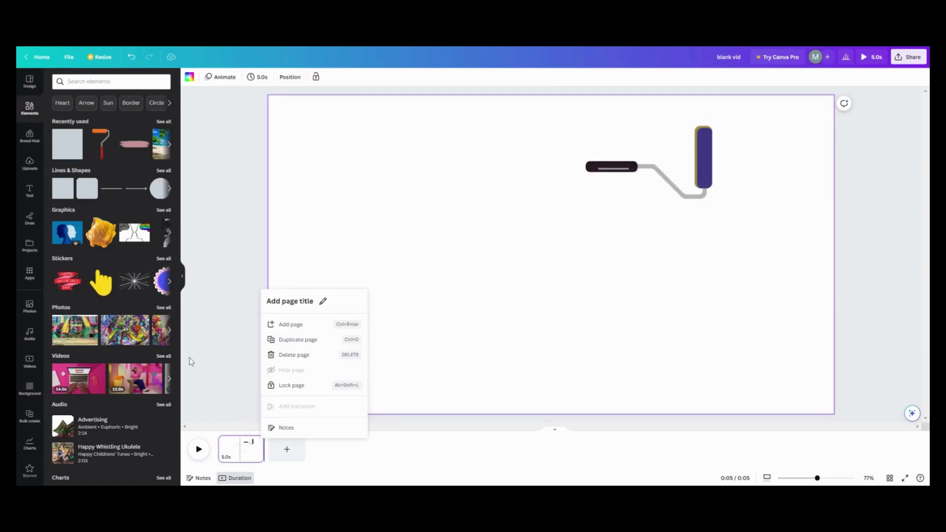
click(298, 339)
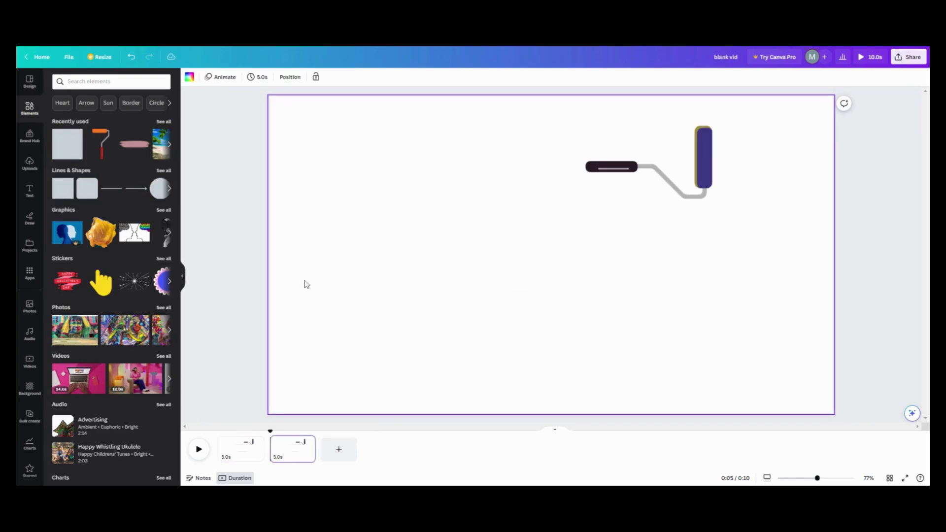
click(698, 155)
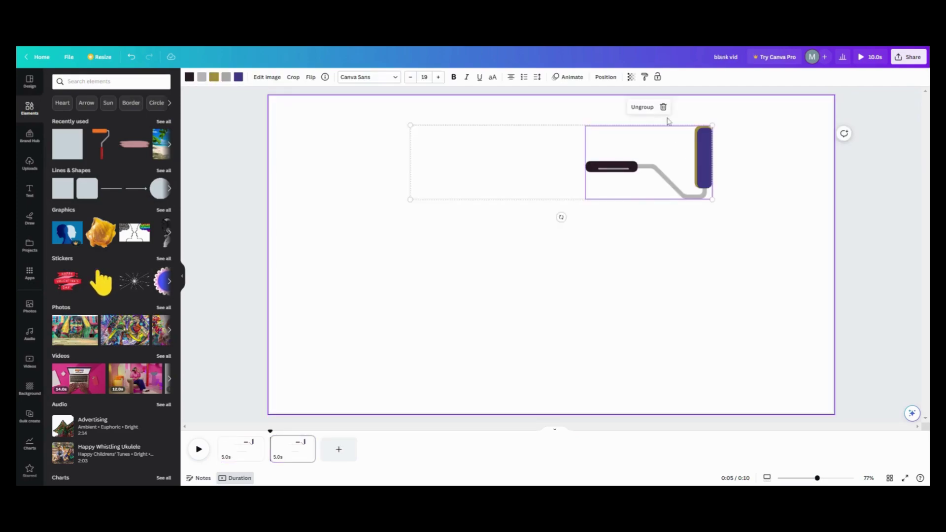
click(650, 109)
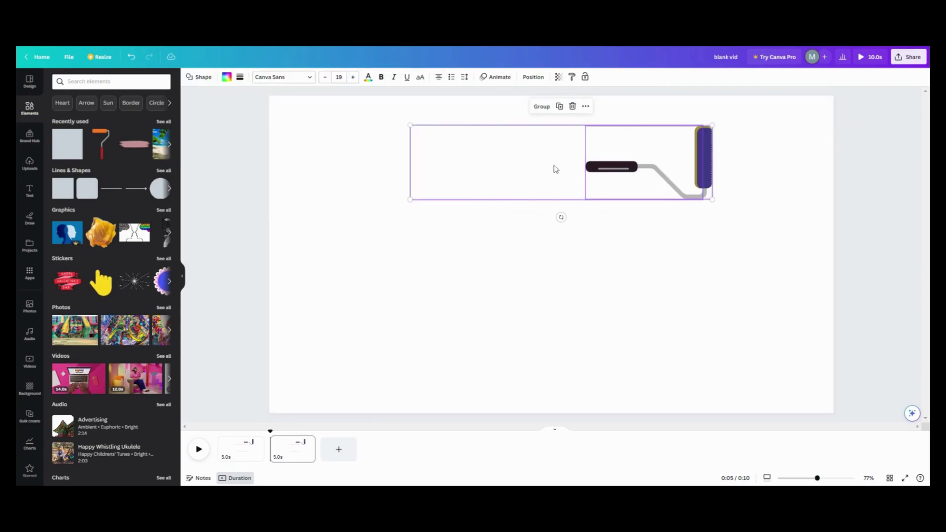
Delete the white cover from the eyes strip and move the roller to the strip's left end
click(494, 117)
click(498, 162)
click(557, 107)
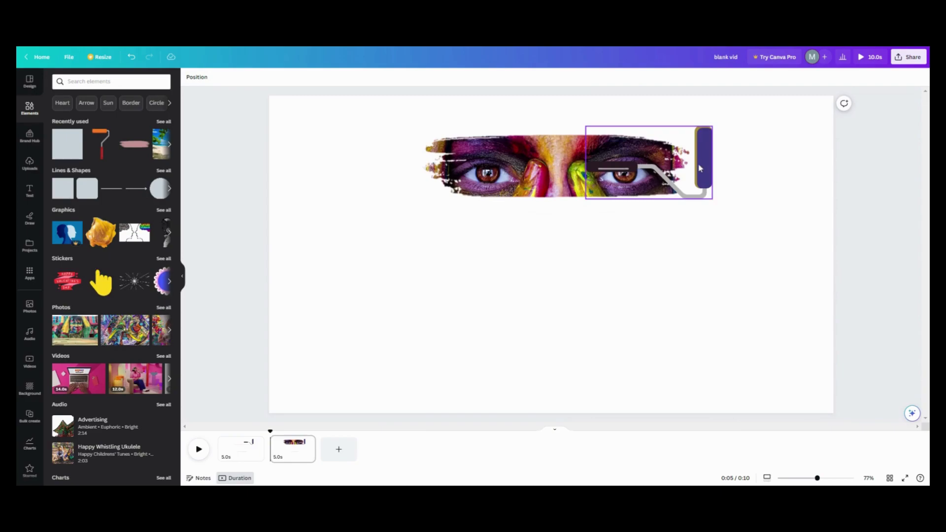
drag(702, 167, 408, 164)
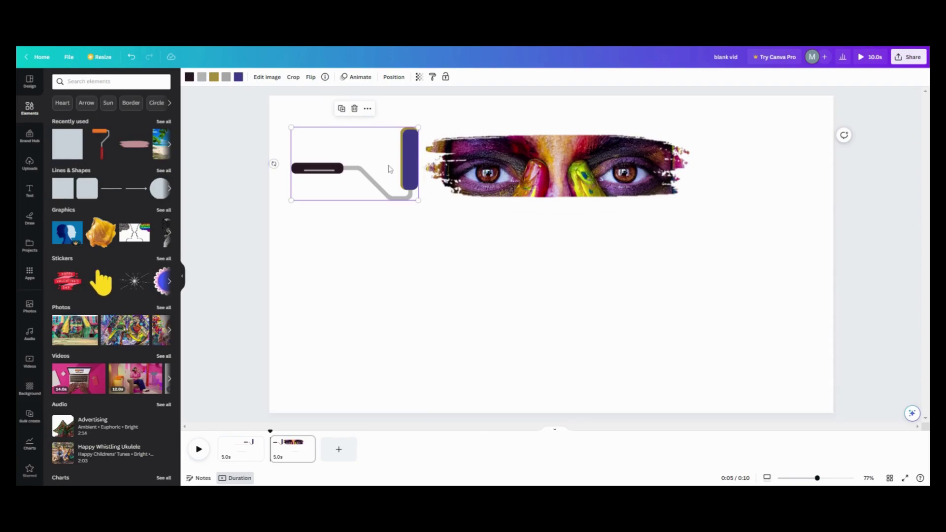
click(360, 78)
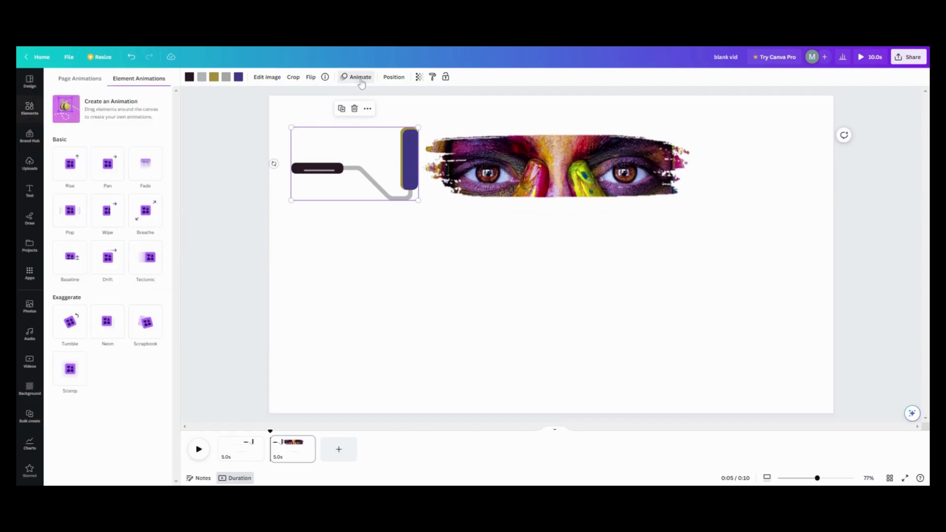
Drag the page 2 roller across the eyes strip as a custom path with Steady movement and higher Speed
click(133, 116)
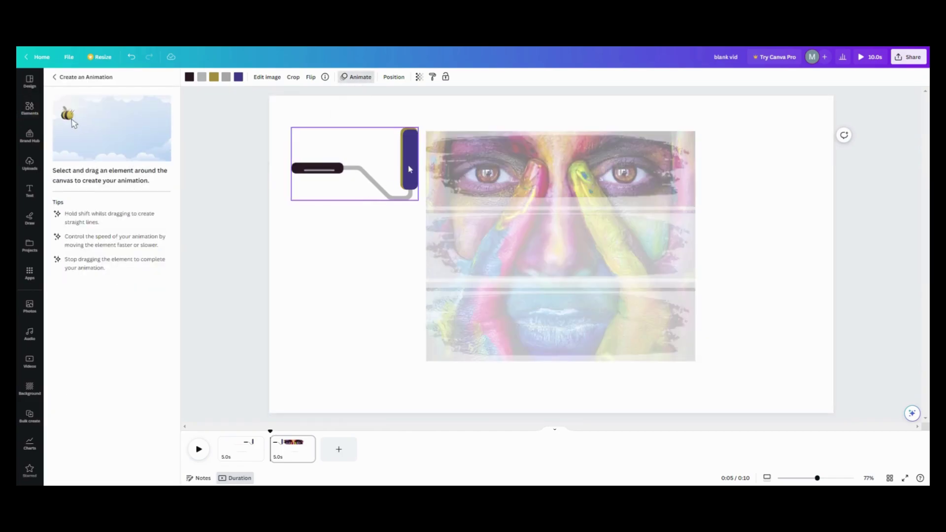
mouse_move(409, 168)
mouse_down()
mouse_move(566, 233)
mouse_move(708, 249)
mouse_up()
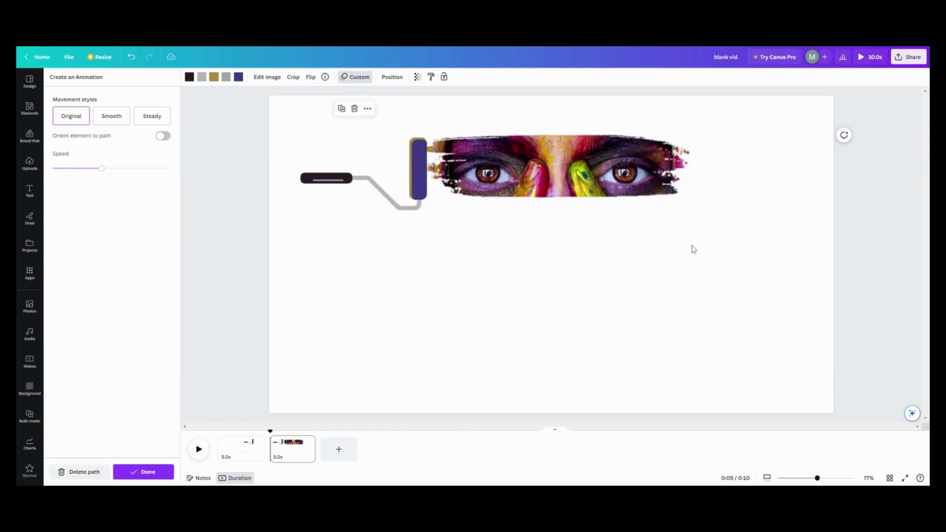
click(153, 118)
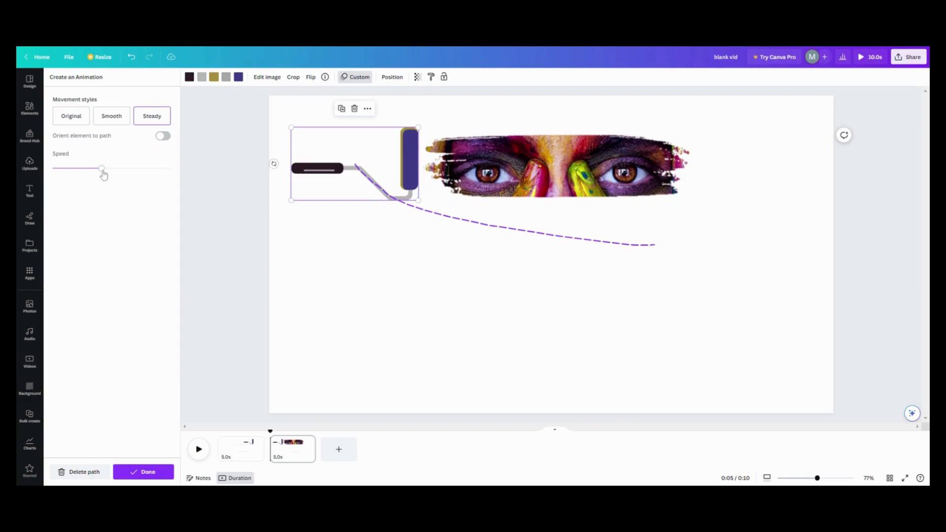
drag(102, 169, 118, 169)
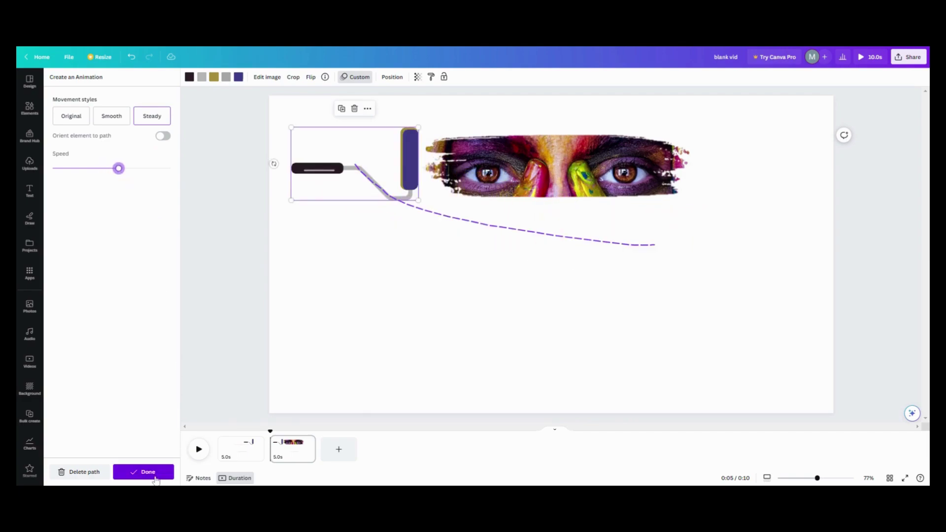
click(154, 476)
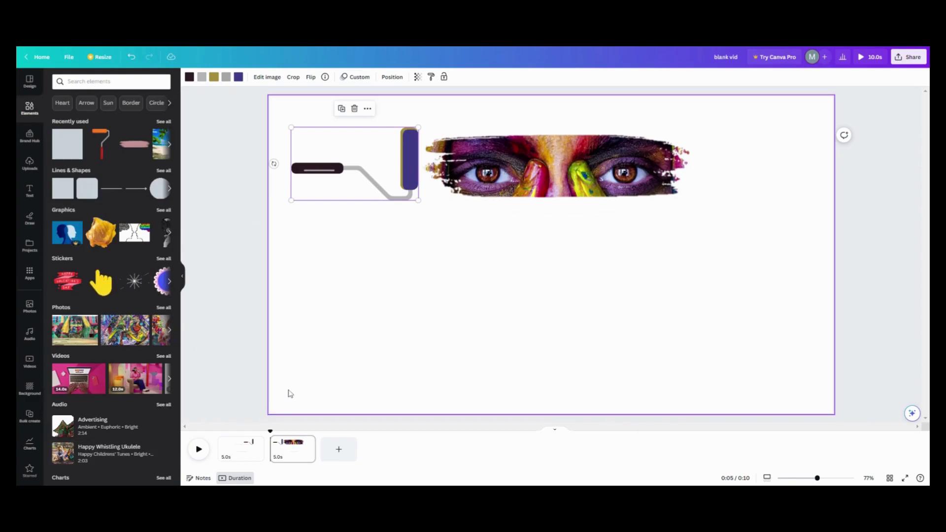
Duplicate page 2 and move the roller to the right end of the white cover below the eyes
right_click(296, 446)
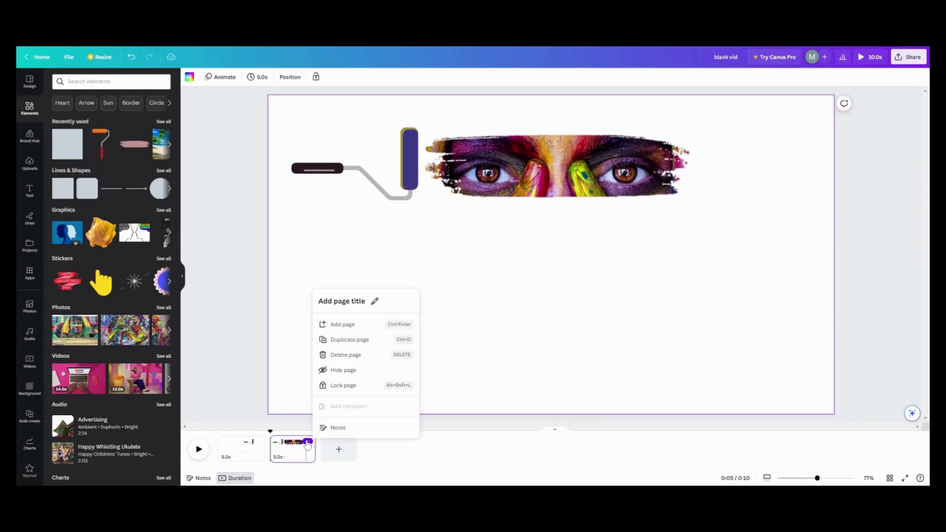
click(344, 347)
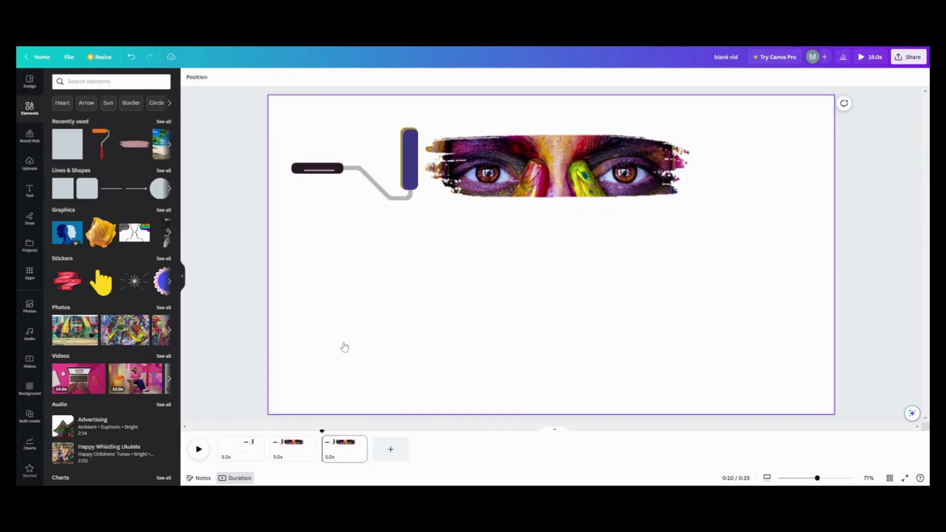
click(411, 180)
mouse_move(411, 189)
mouse_down()
mouse_move(449, 244)
mouse_move(601, 265)
mouse_move(688, 257)
mouse_move(698, 240)
mouse_up()
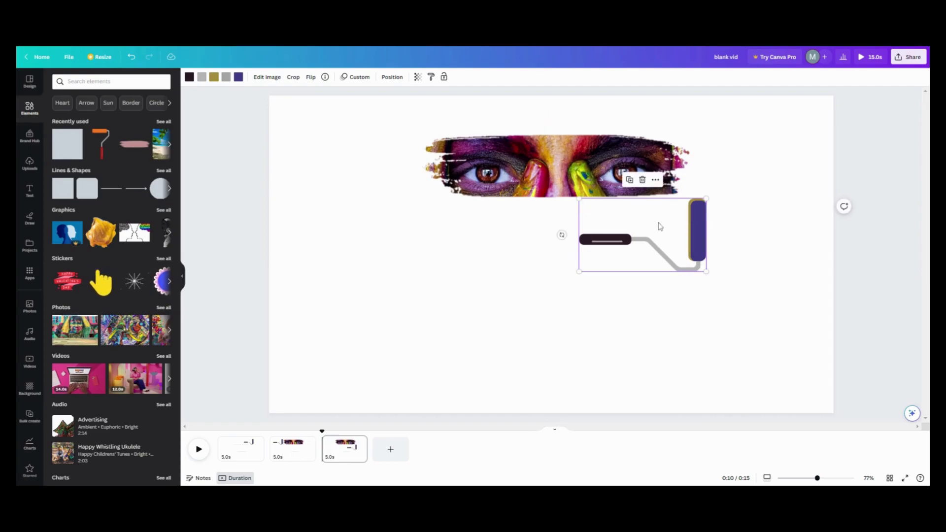
drag(703, 228, 703, 235)
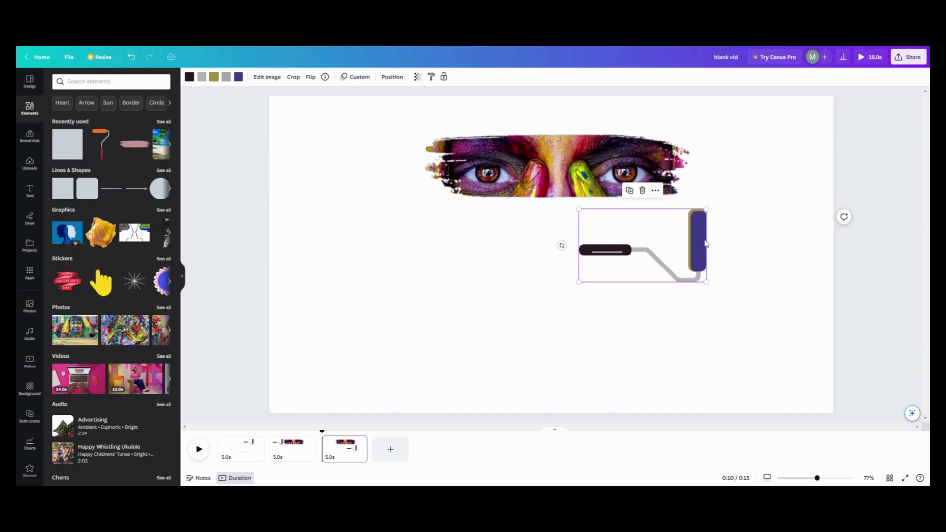
drag(705, 241, 705, 246)
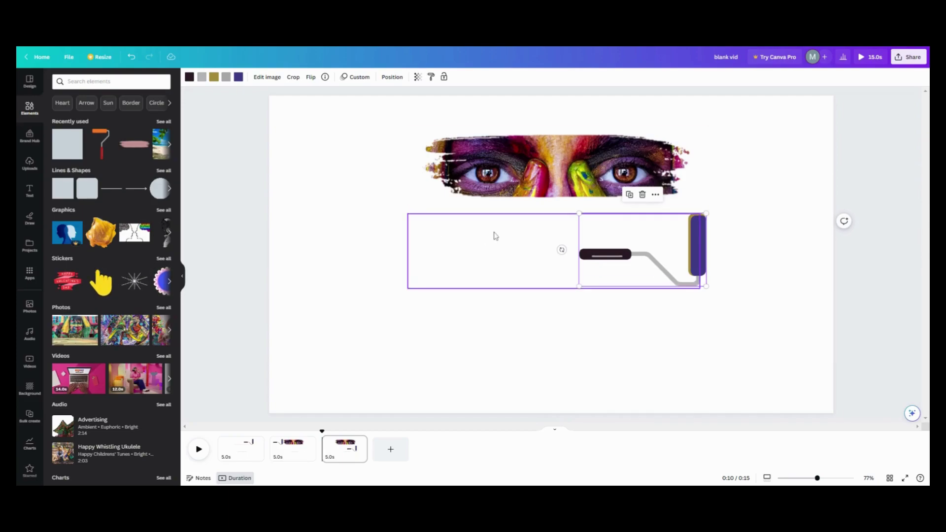
Select the roller and the middle white cover in the Layers list and group them
click(392, 77)
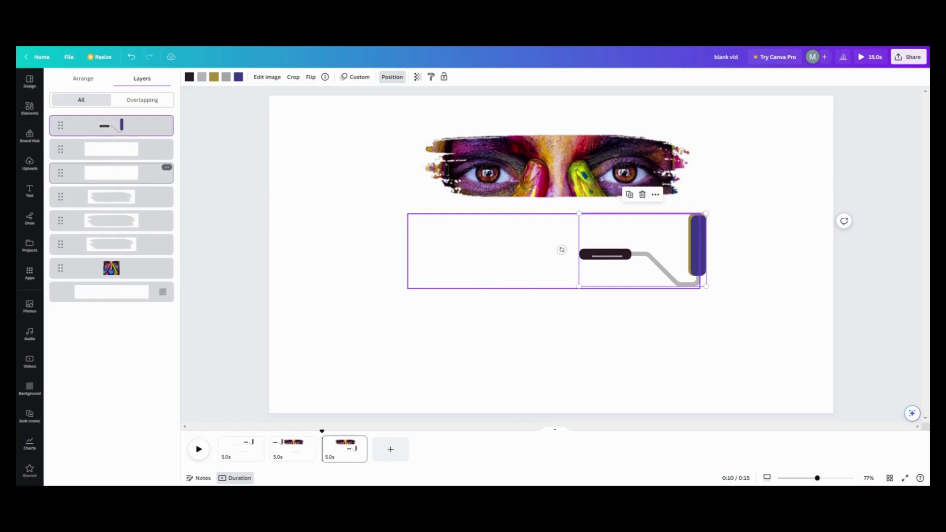
shift+click(105, 171)
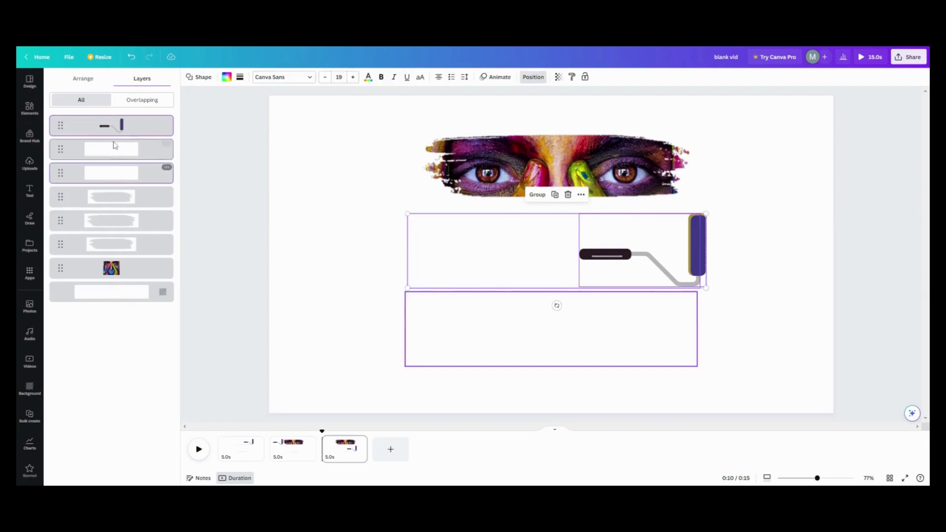
click(539, 196)
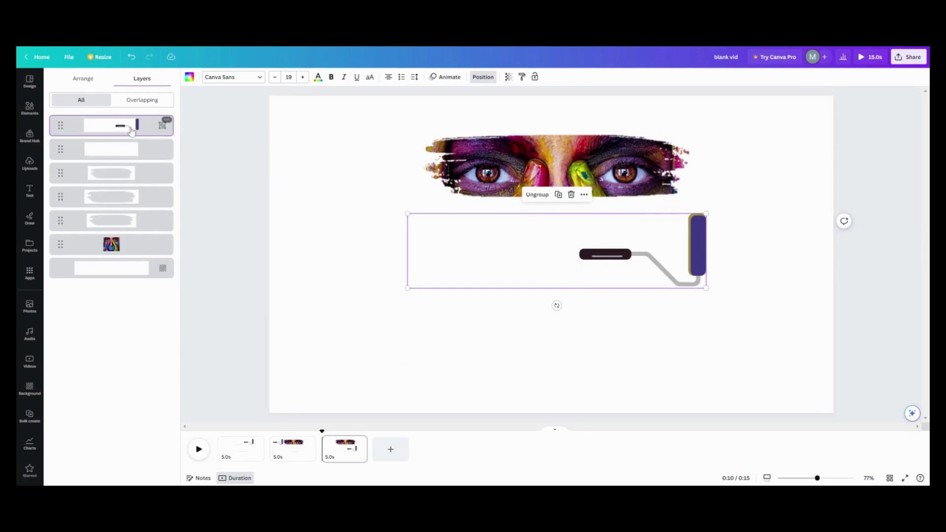
Give the roller group a Steady custom path leftward across the middle strip, redrawing the path once
click(449, 82)
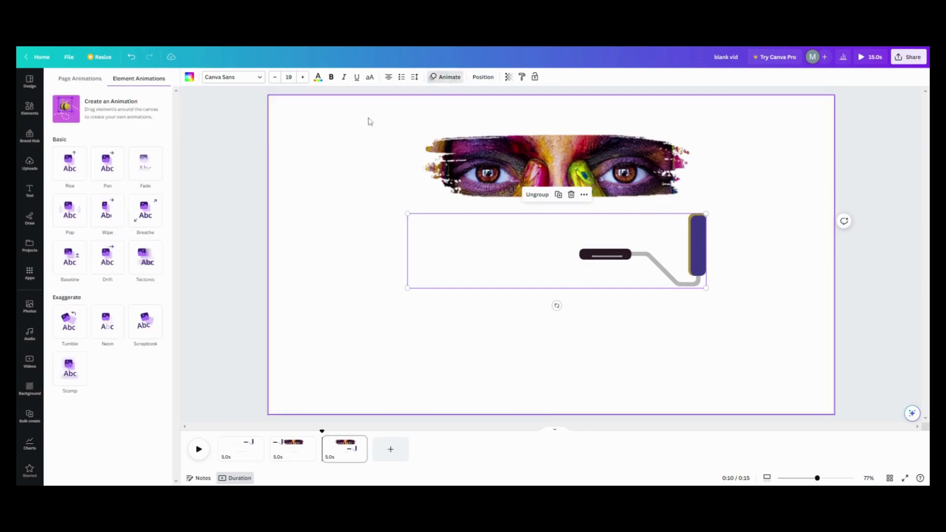
click(138, 118)
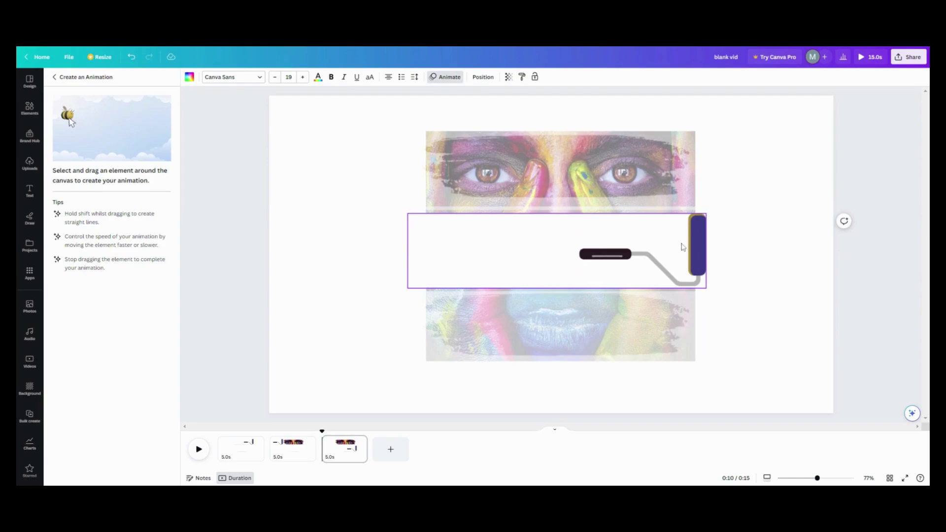
drag(683, 246, 378, 239)
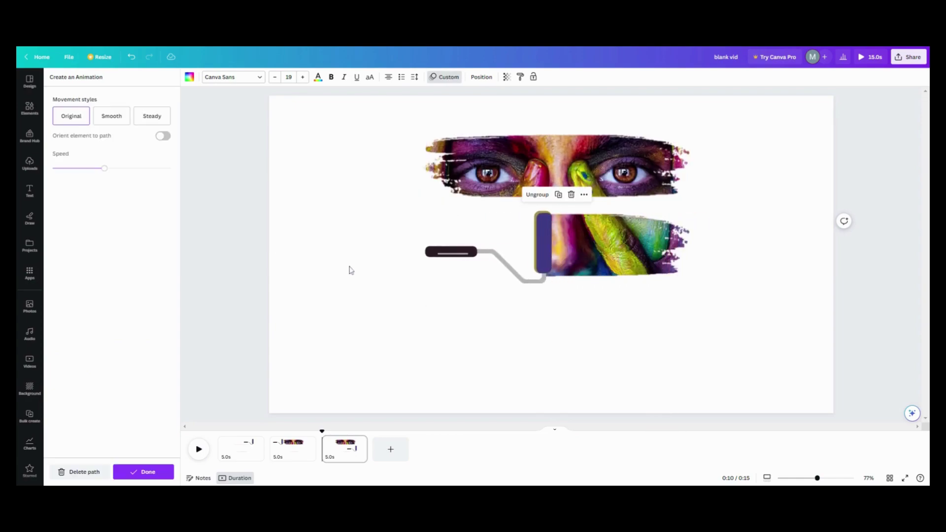
click(88, 471)
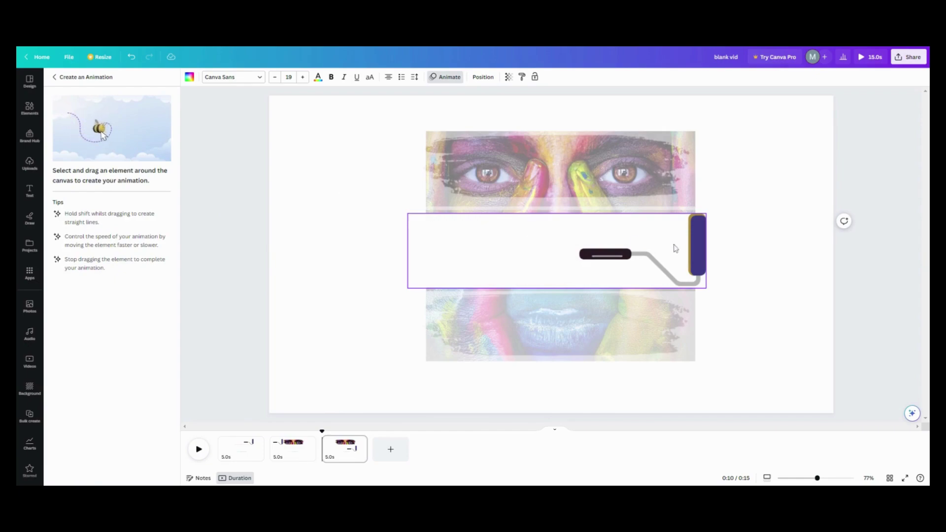
mouse_move(676, 248)
mouse_down()
mouse_move(407, 226)
mouse_move(373, 228)
mouse_move(375, 237)
mouse_up()
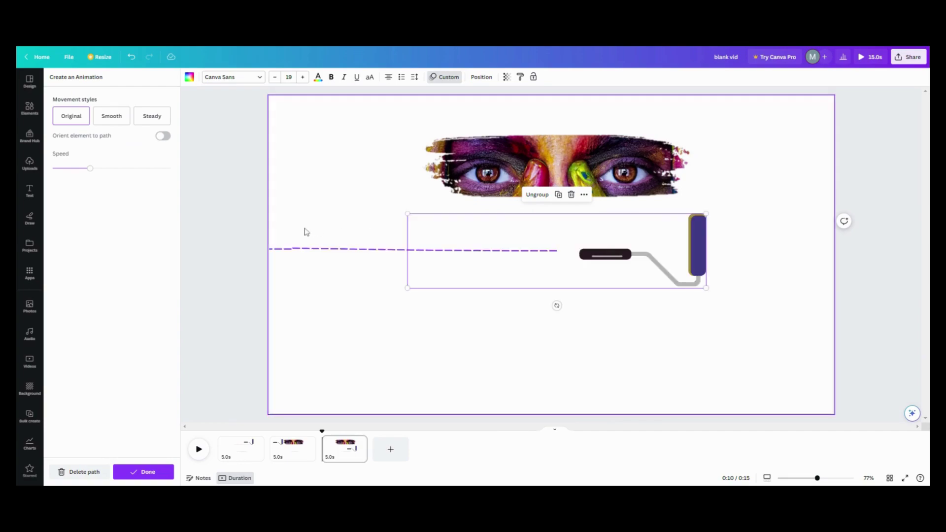
click(147, 117)
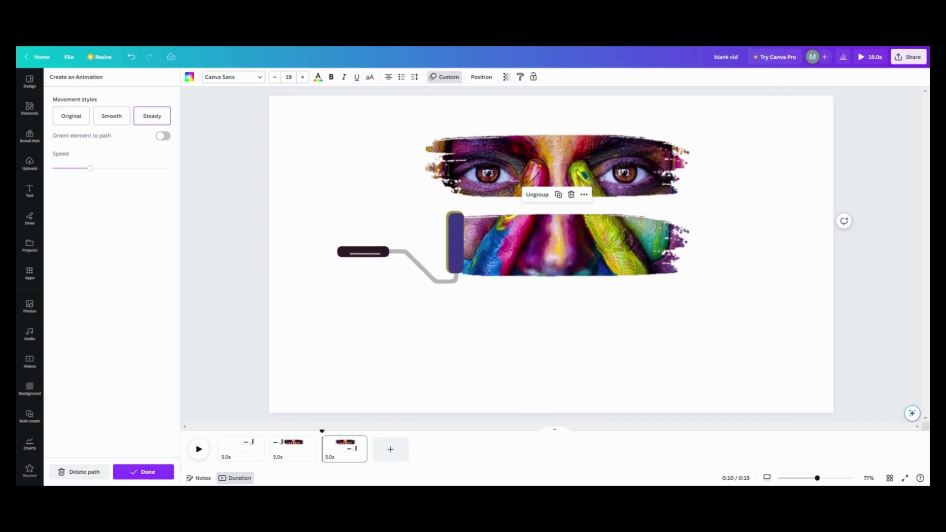
click(143, 472)
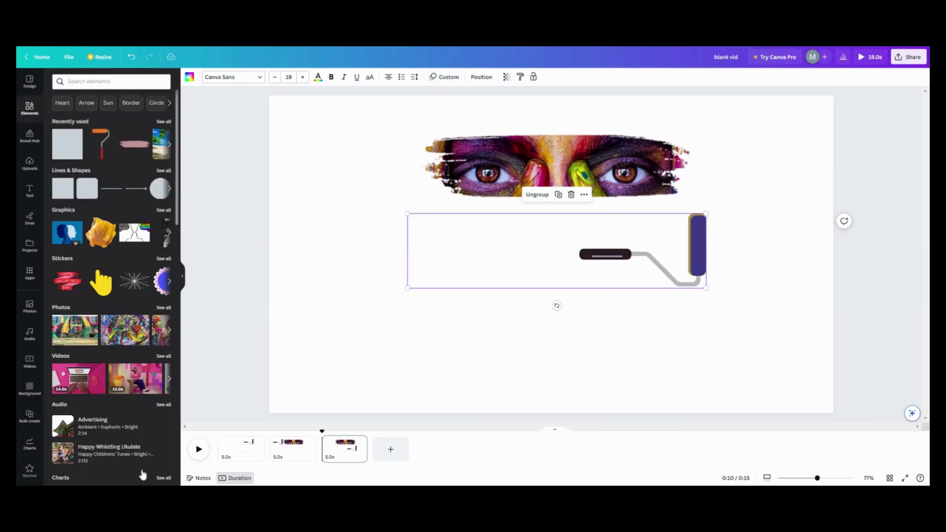
Duplicate page 3, delete the white cover over the nose strip, and move the roller to its left end
click(361, 442)
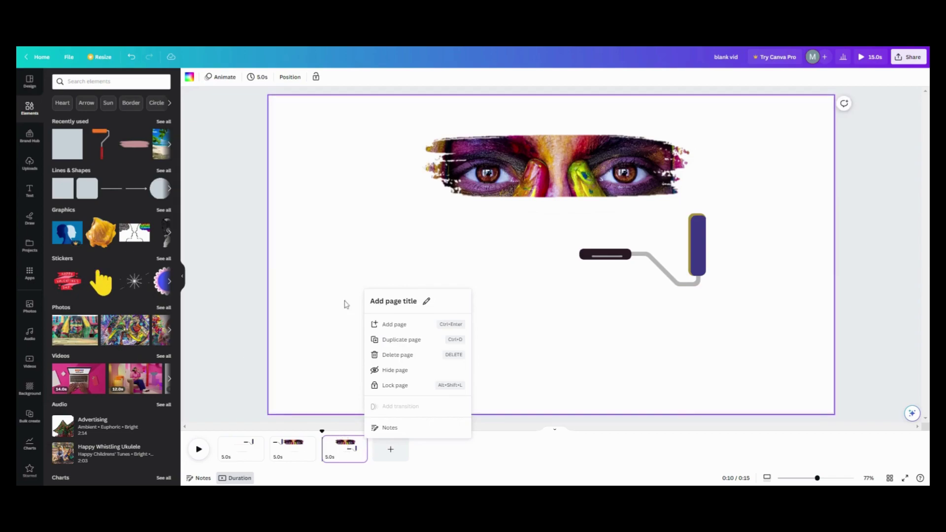
click(399, 340)
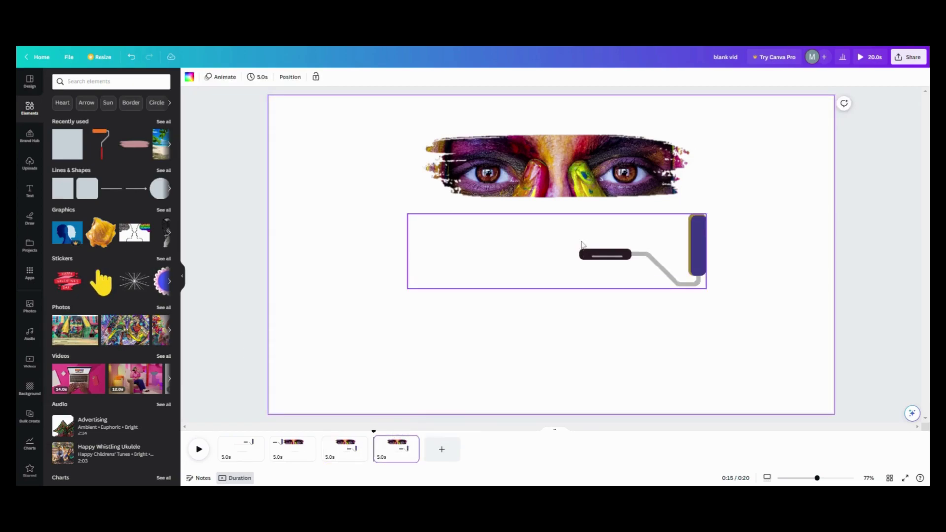
click(582, 240)
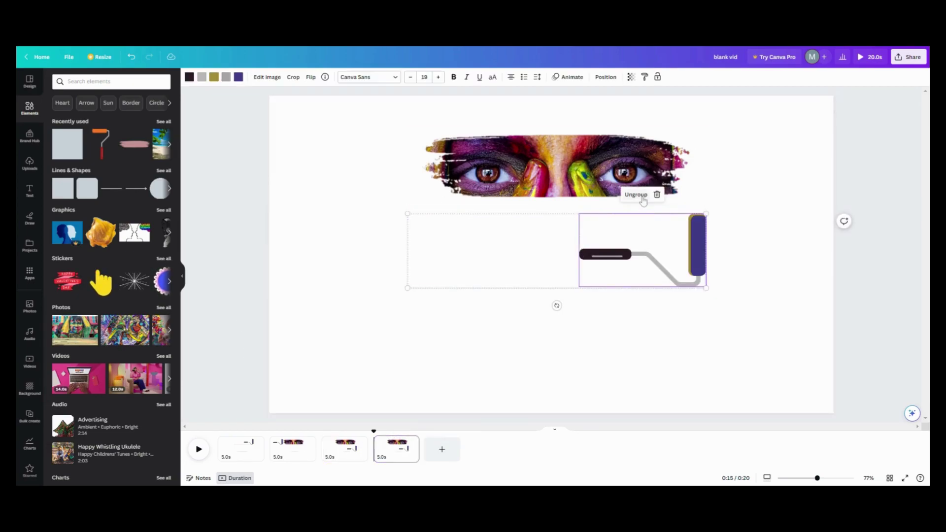
click(435, 276)
click(468, 272)
click(553, 194)
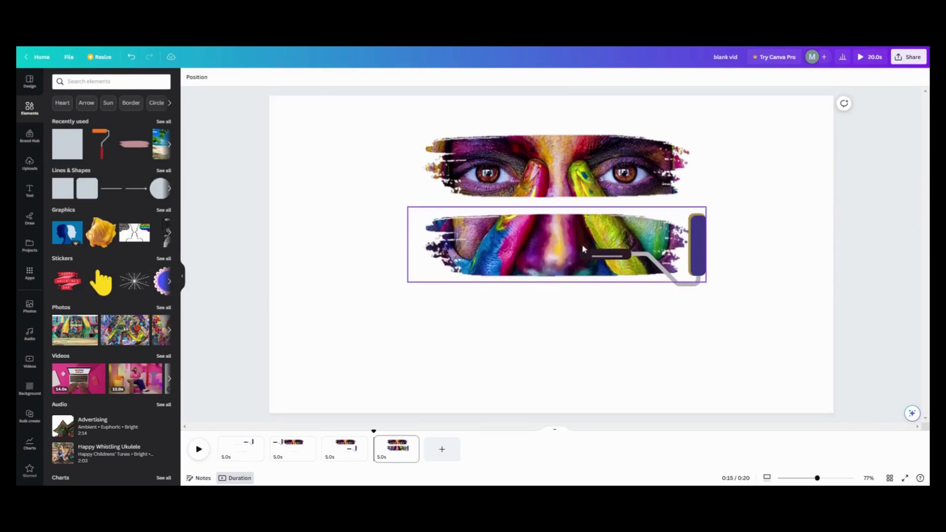
drag(697, 254, 393, 248)
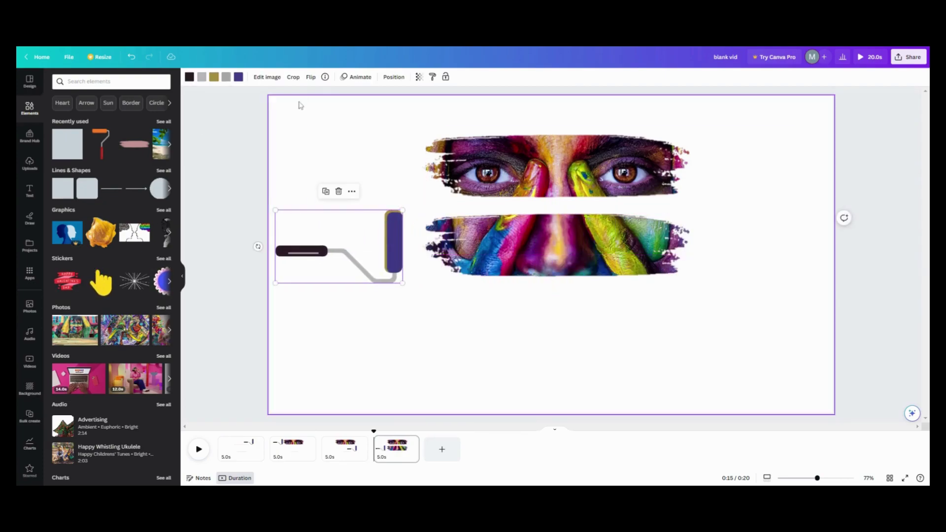
Draw the page 4 roller's custom path right and down below the nose strip, Steady, with higher Speed
click(355, 77)
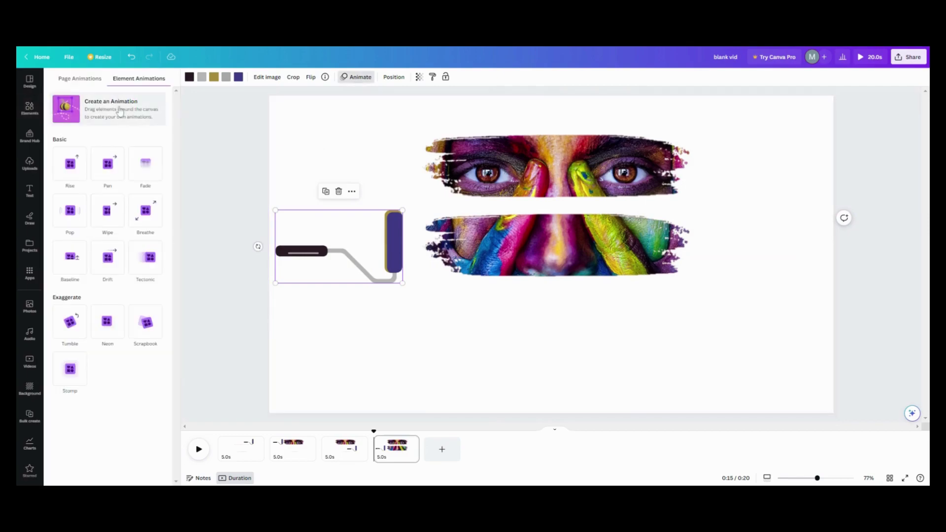
click(119, 111)
mouse_move(392, 252)
mouse_down()
mouse_move(519, 321)
mouse_move(705, 331)
mouse_up()
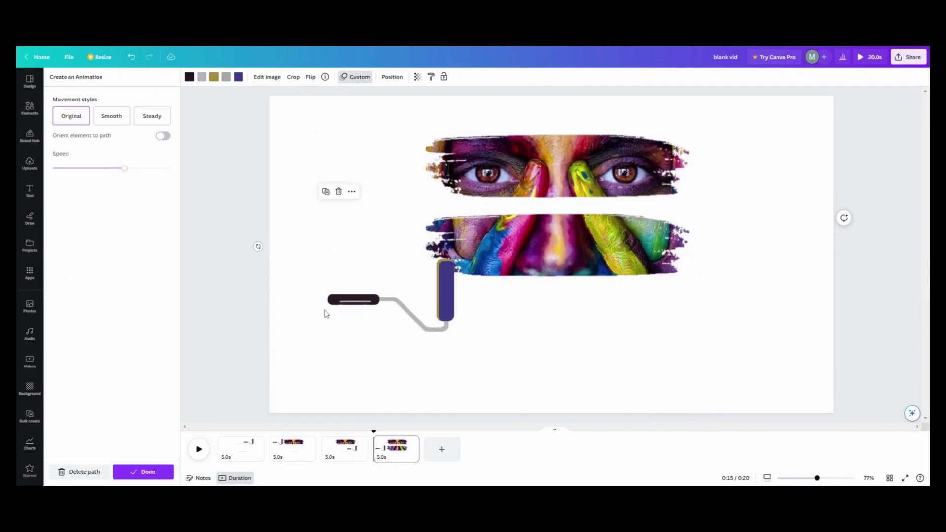
click(149, 120)
mouse_move(126, 171)
mouse_down()
mouse_move(148, 171)
mouse_move(142, 178)
mouse_up()
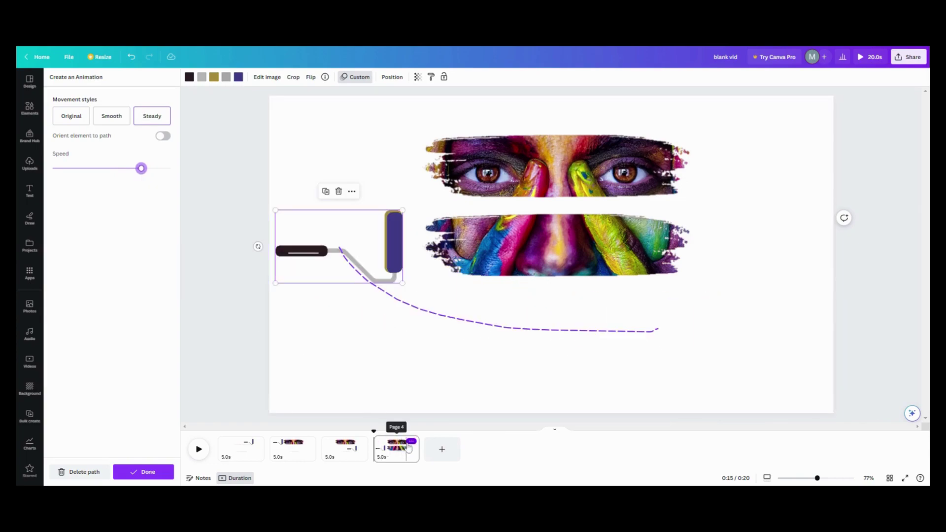
Finish the animation, duplicate page 4 as page 5, and move the roller to the lower right
click(153, 470)
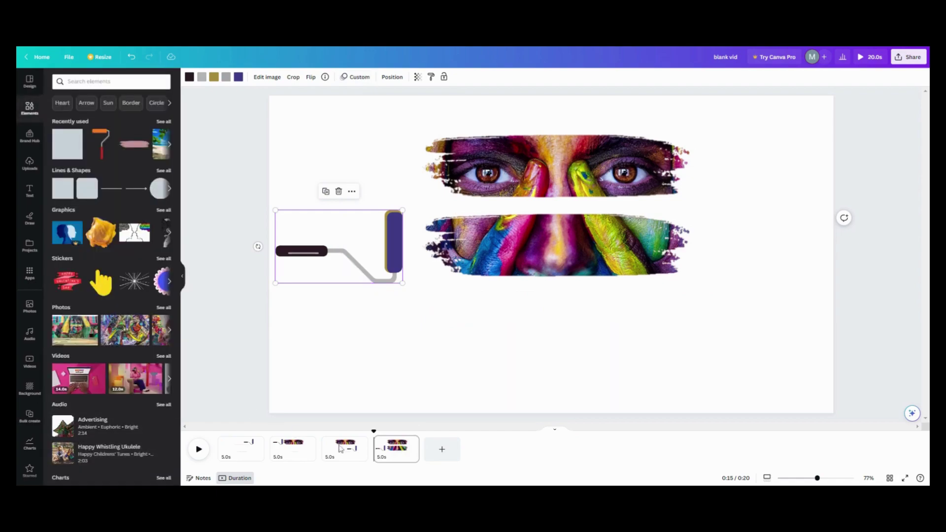
click(411, 441)
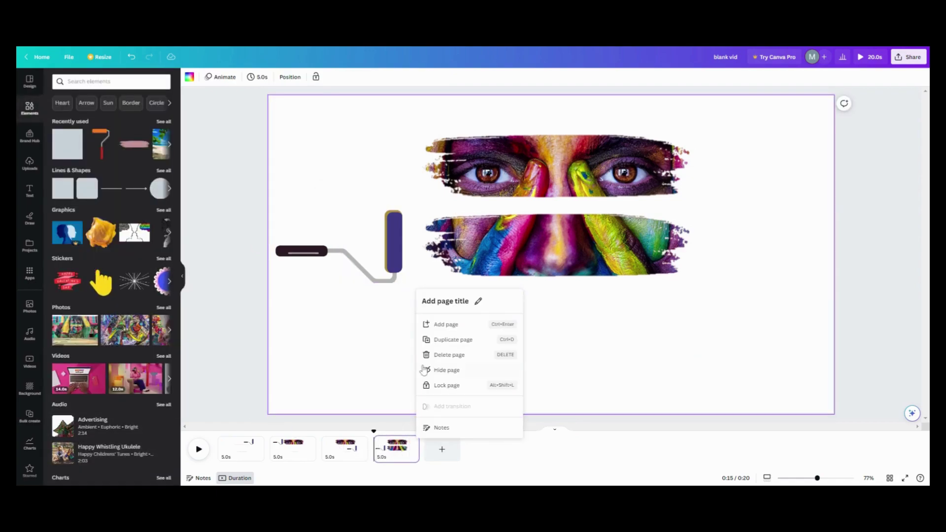
click(450, 340)
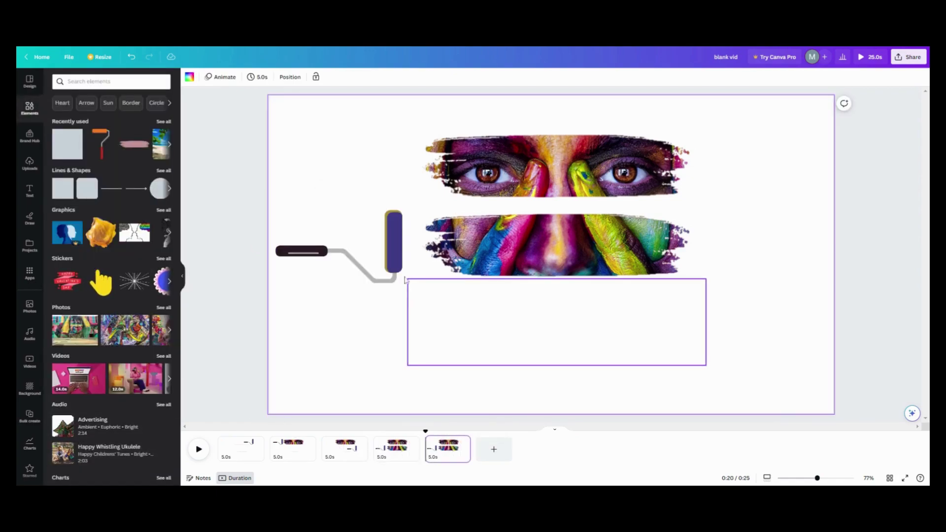
mouse_move(399, 260)
mouse_down()
mouse_move(450, 315)
mouse_move(701, 335)
mouse_up()
Group the roller with the bottom strip's white cover box using Ctrl+G
click(389, 77)
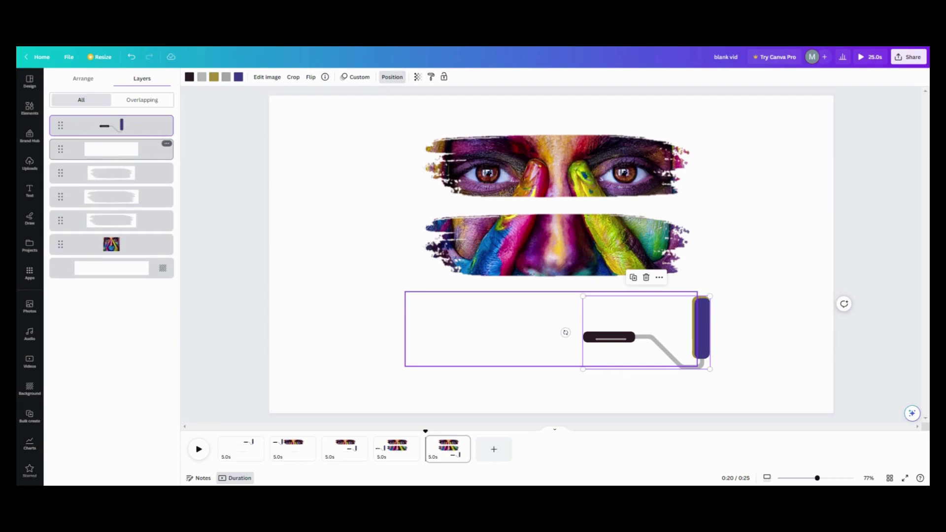
shift+click(129, 150)
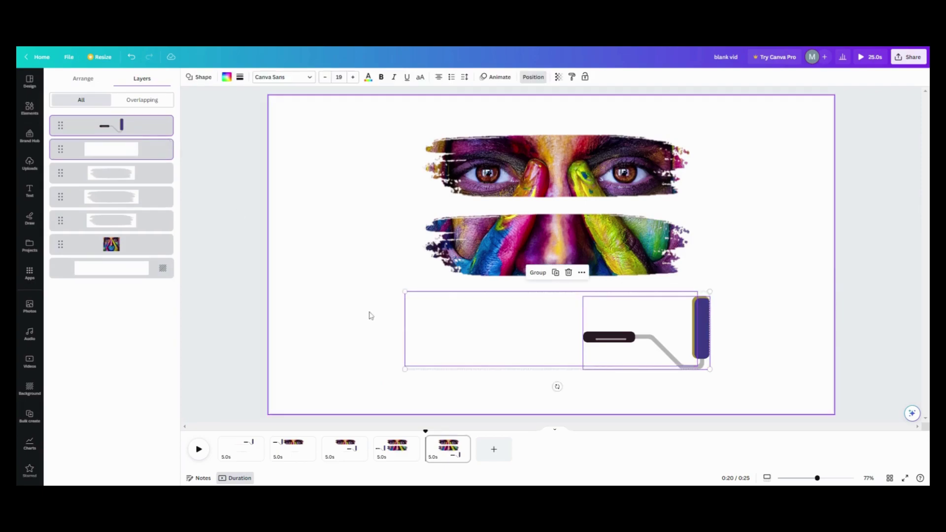
key(ctrl+g)
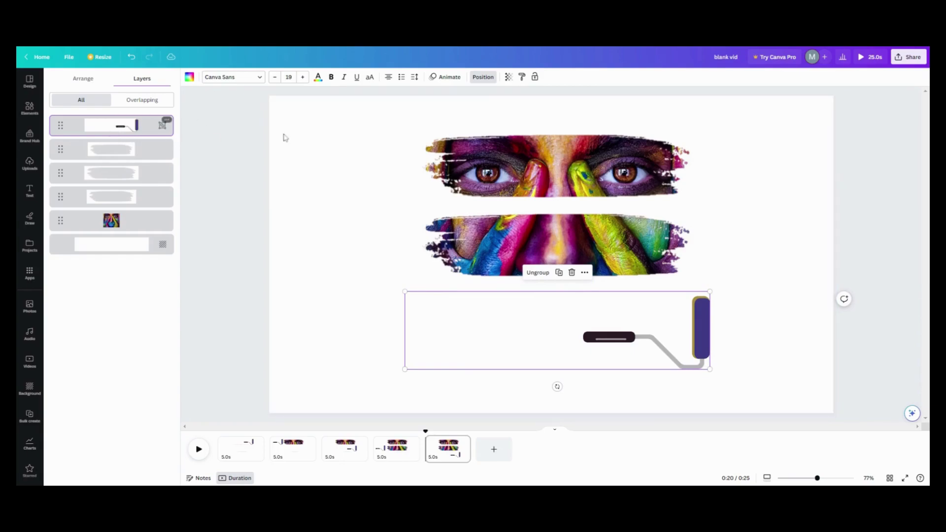
click(445, 77)
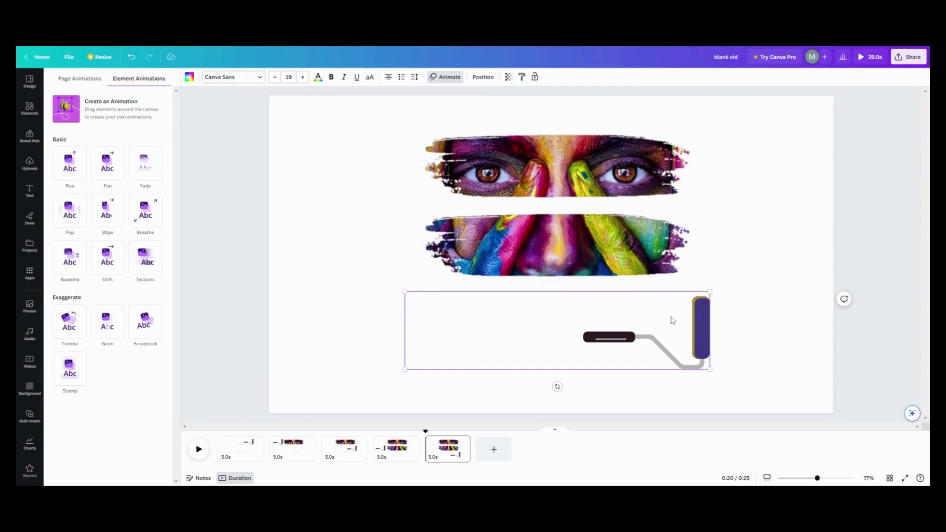
Give the roller-and-cover group a Steady, faster leftward custom path, then go to page 1
click(111, 112)
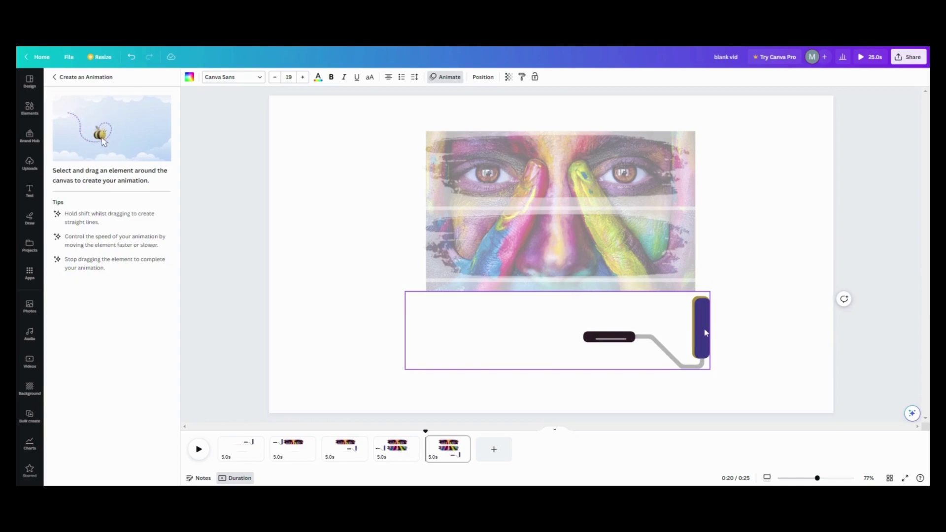
drag(706, 333, 358, 306)
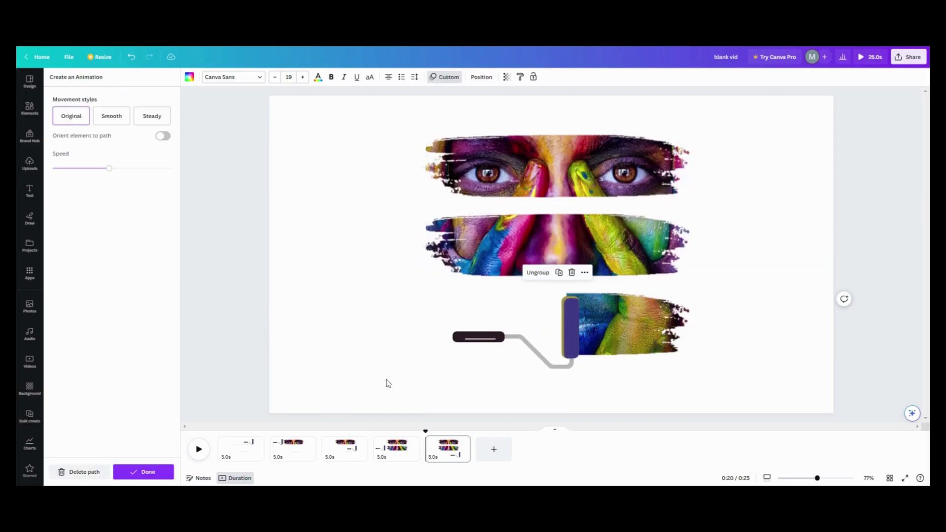
click(145, 118)
drag(109, 168, 137, 168)
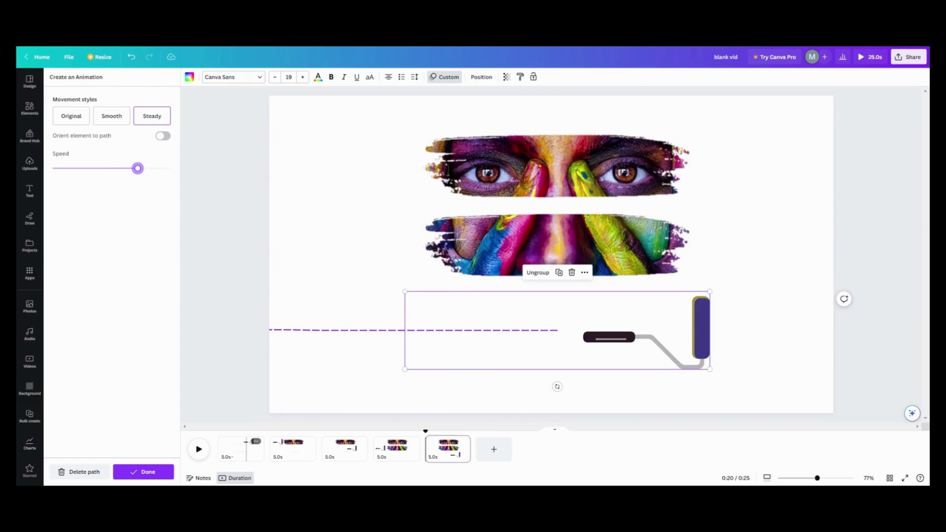
click(241, 451)
Set page 1's duration to 2 seconds and apply it to all pages
click(261, 78)
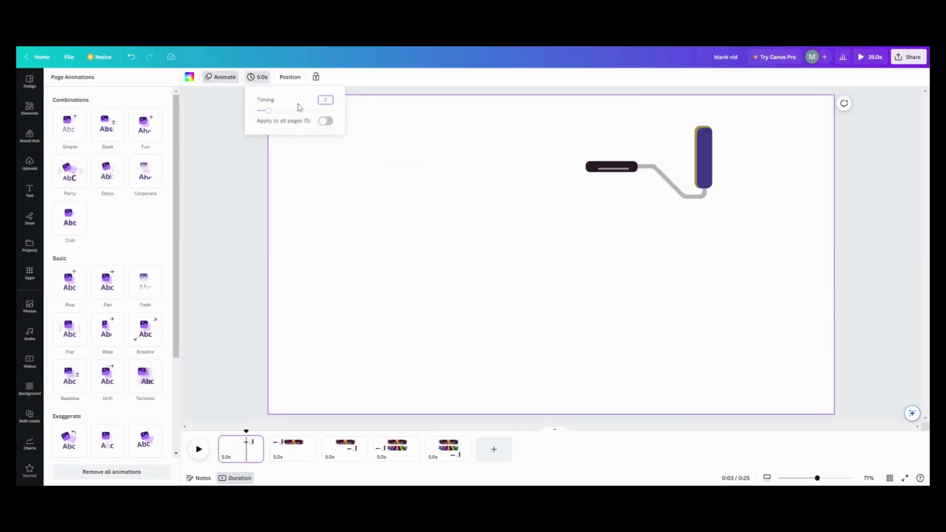
text(2)
key(Return)
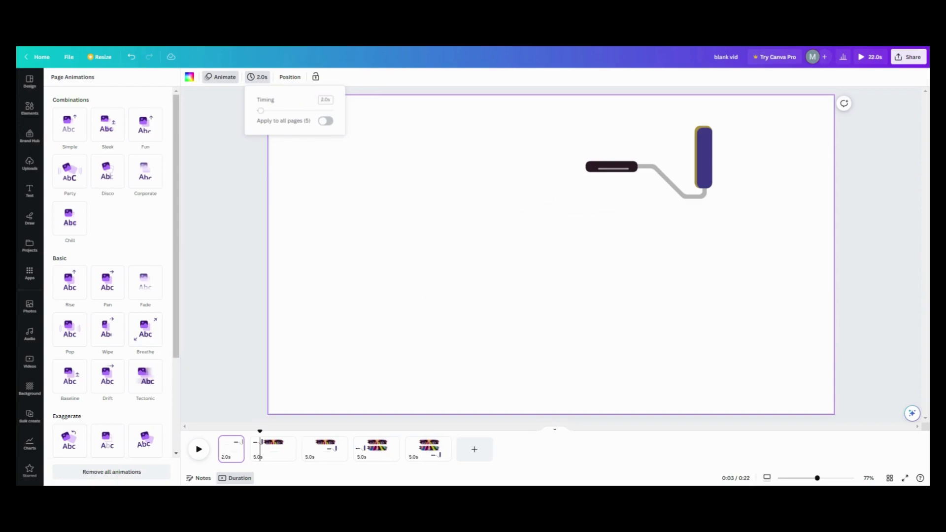
click(321, 122)
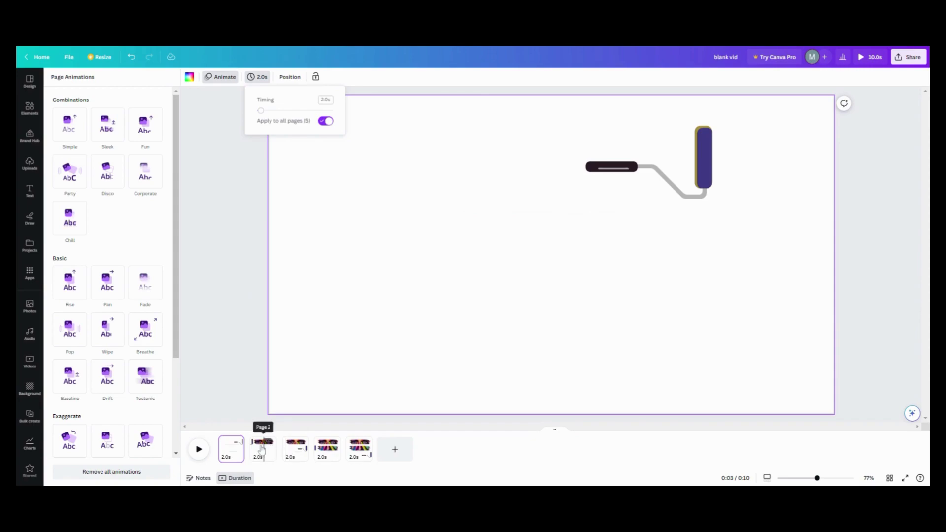
Shorten page 2 to 1 second and begin setting page 4's duration
click(260, 454)
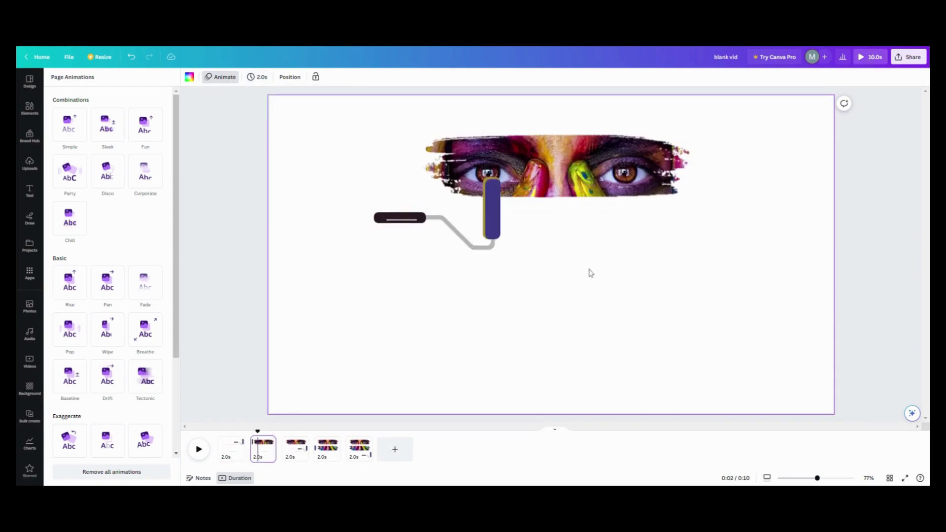
click(264, 84)
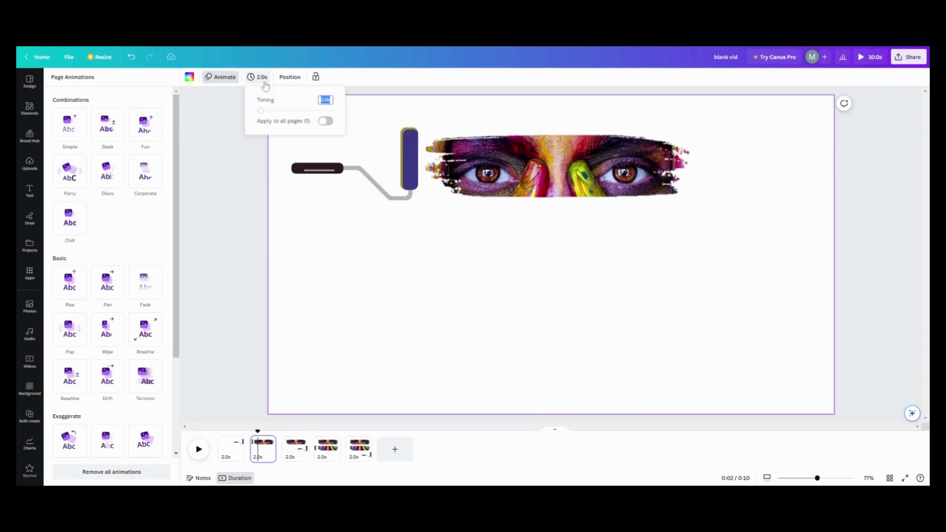
text(1)
click(327, 446)
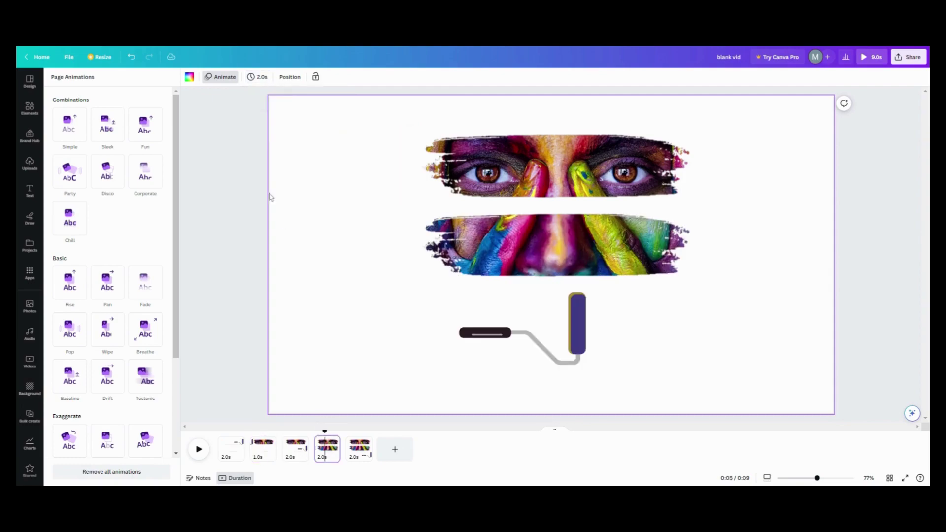
click(261, 84)
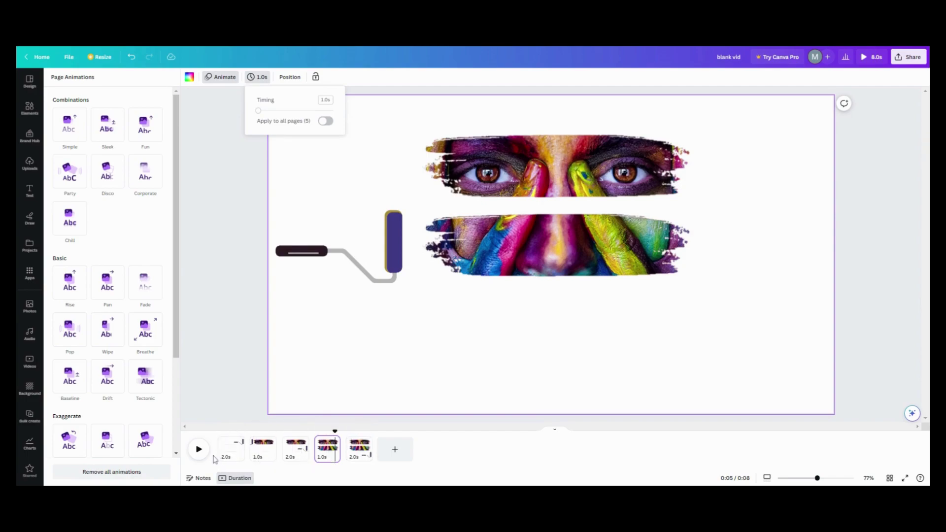
Return to page 1 and play the 8-second video preview
click(227, 449)
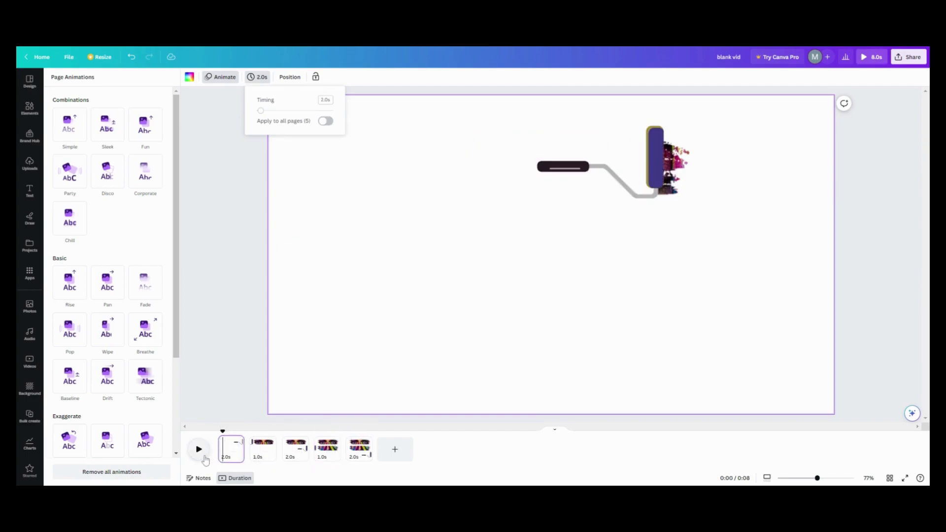
click(200, 458)
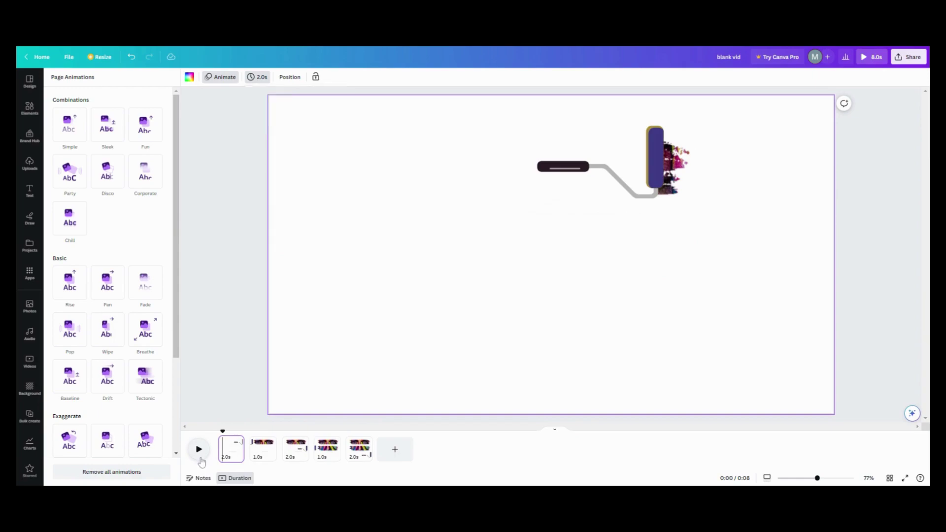